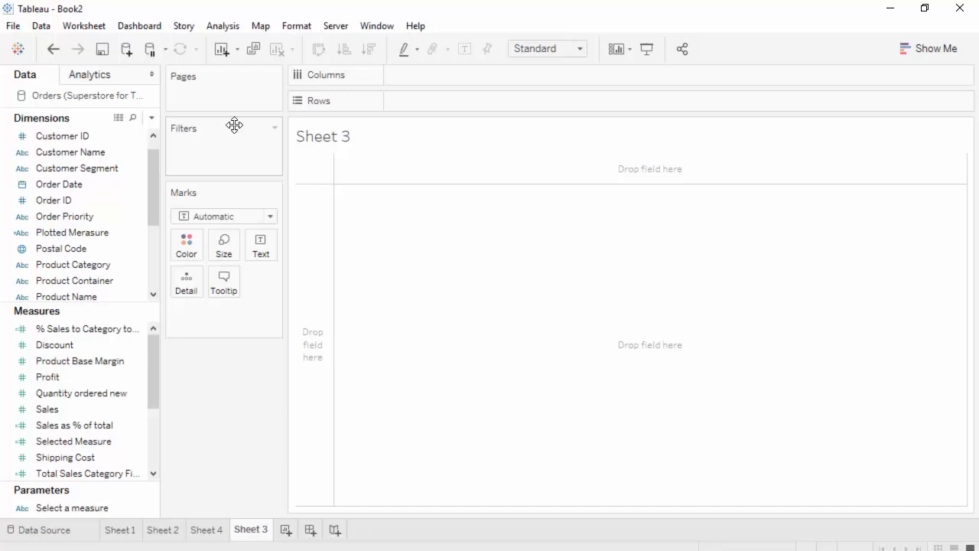
Start a new calculated field and name it Max Sales
left_click(223, 27)
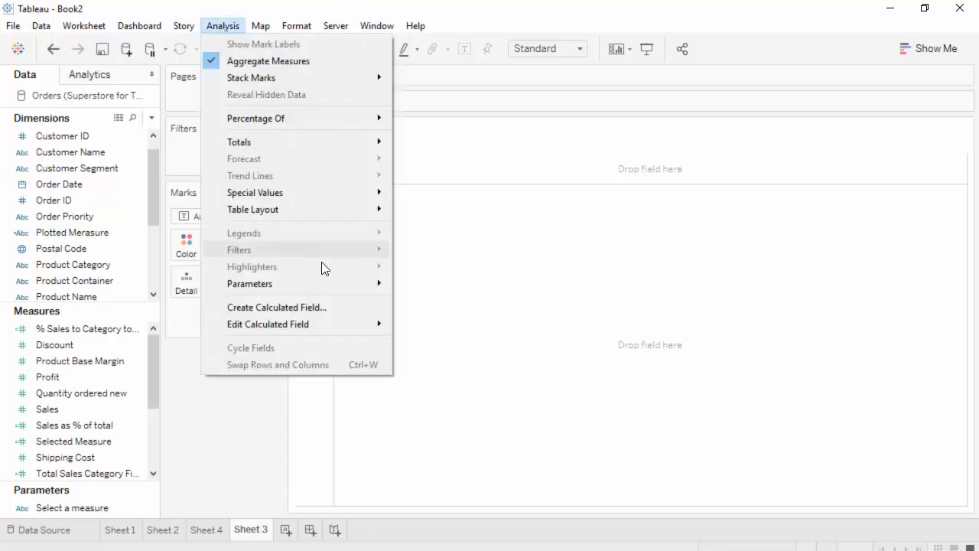
left_click(319, 315)
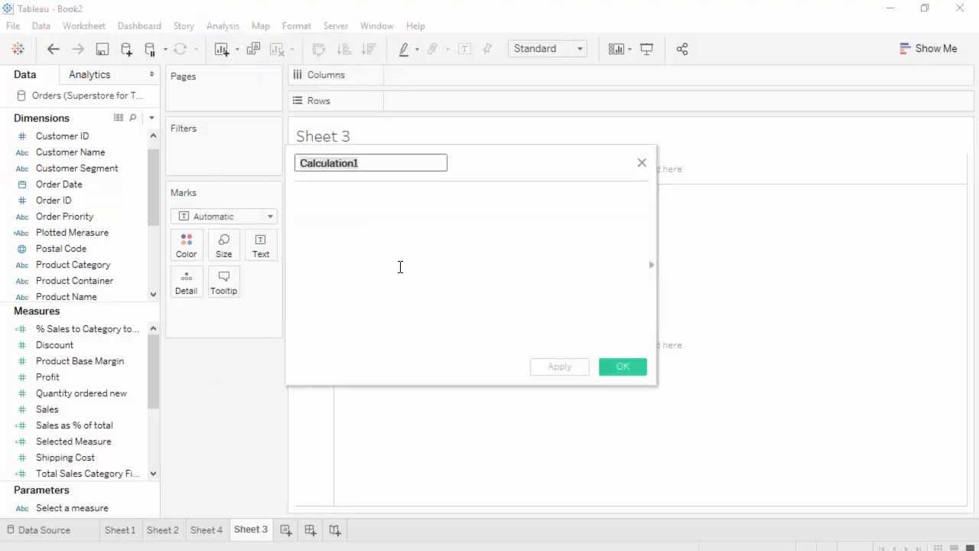
left_click(400, 266)
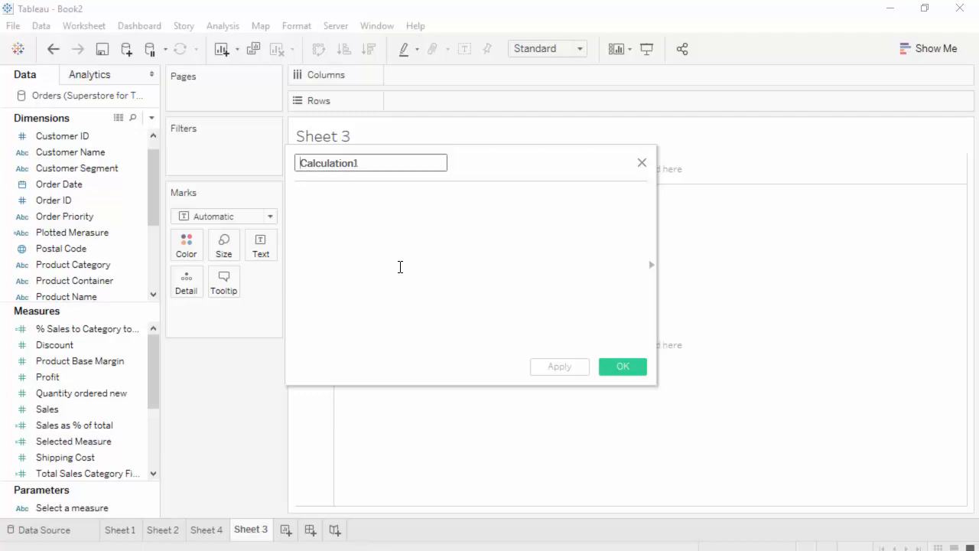
type("Ma")
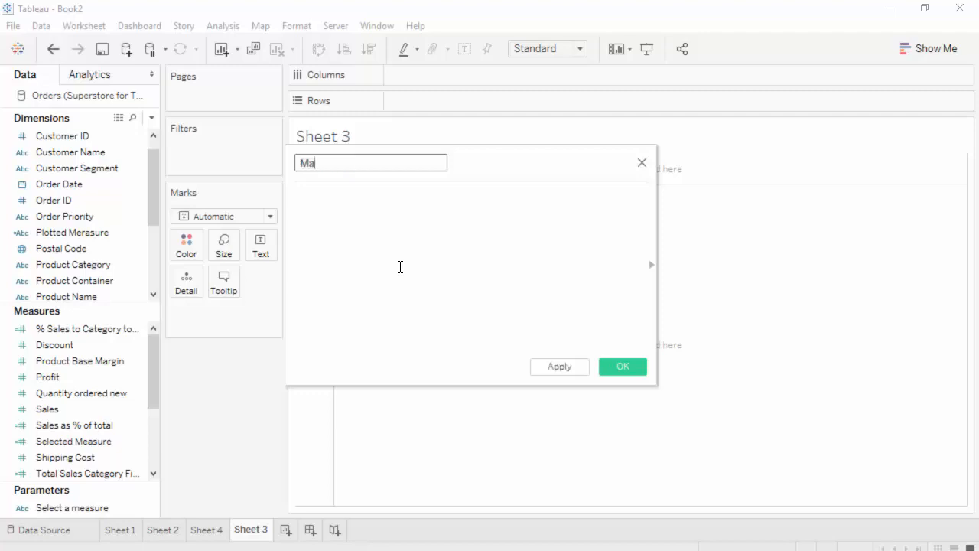
type("x Sales")
Enter the formula MAX([Sales]) for the Max Sales field and save the calculation
left_click(369, 246)
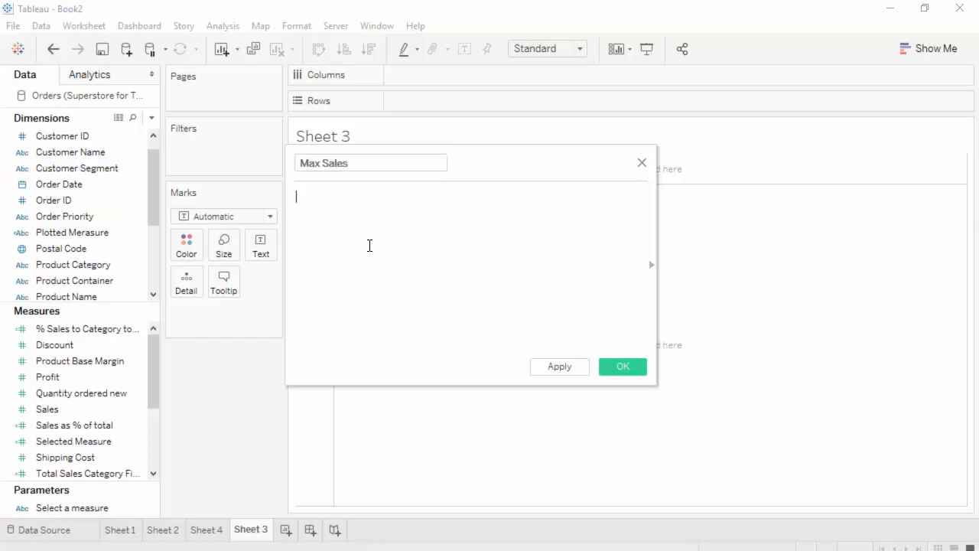
type("max")
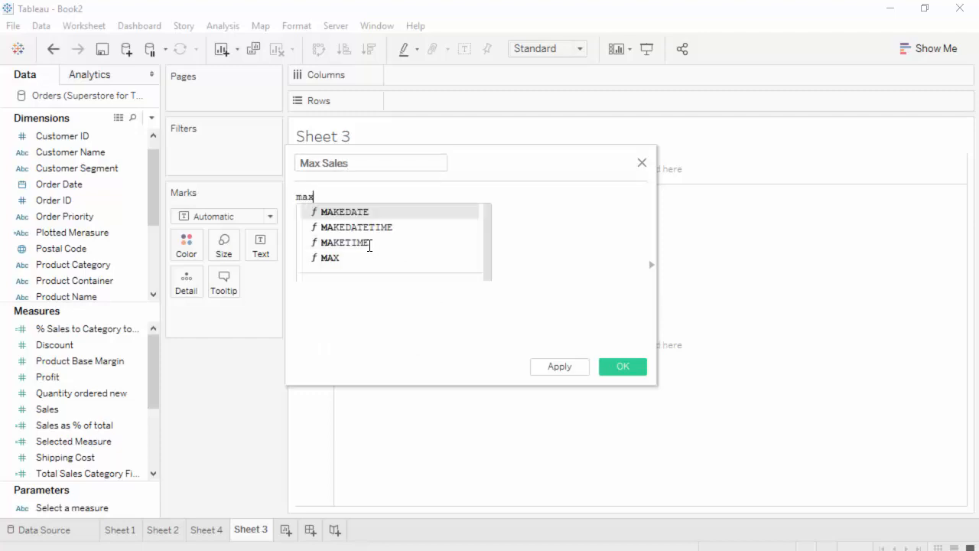
key("Return")
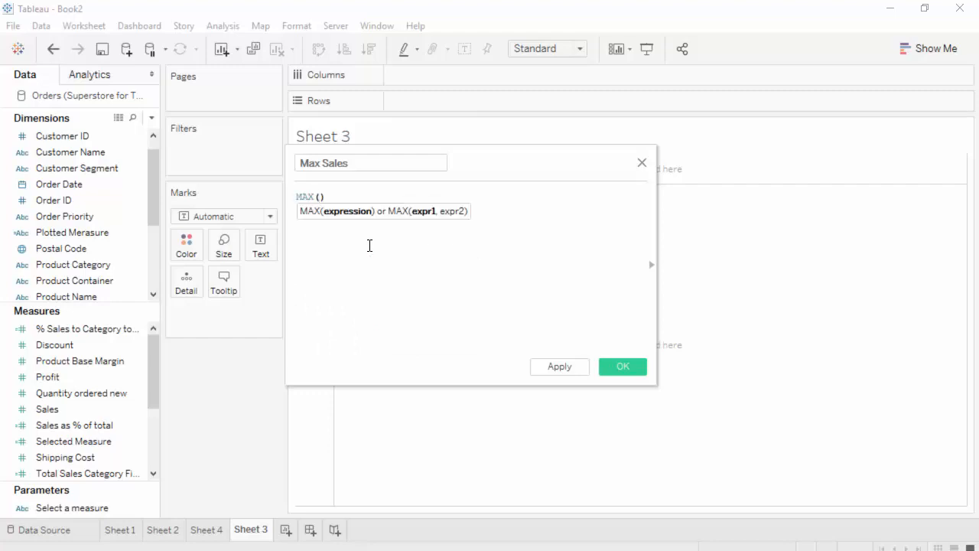
type("sal")
key("Return")
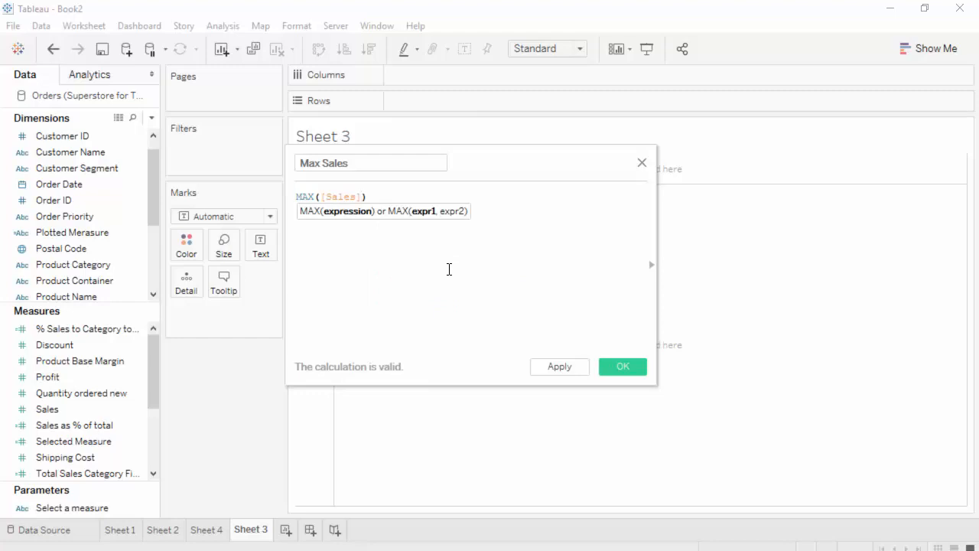
left_click(552, 232)
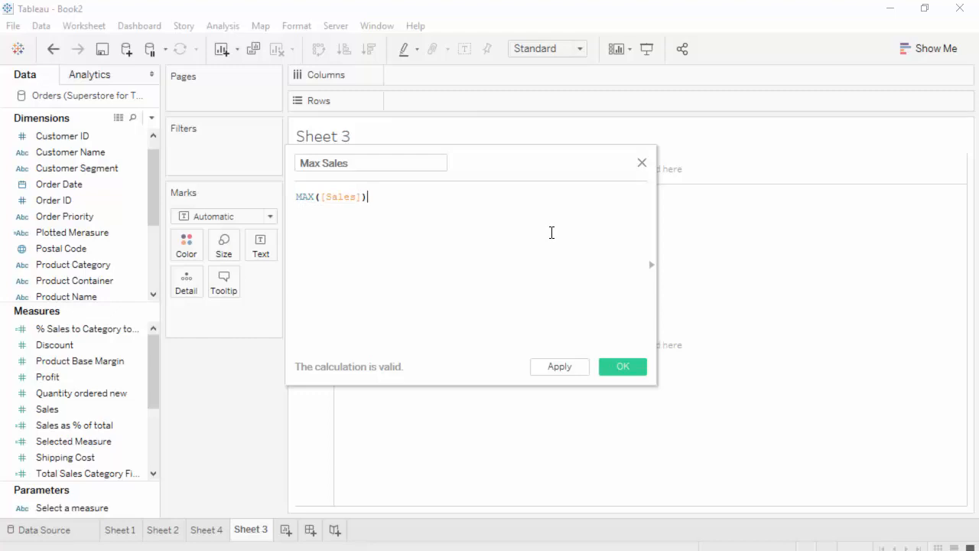
left_click(631, 367)
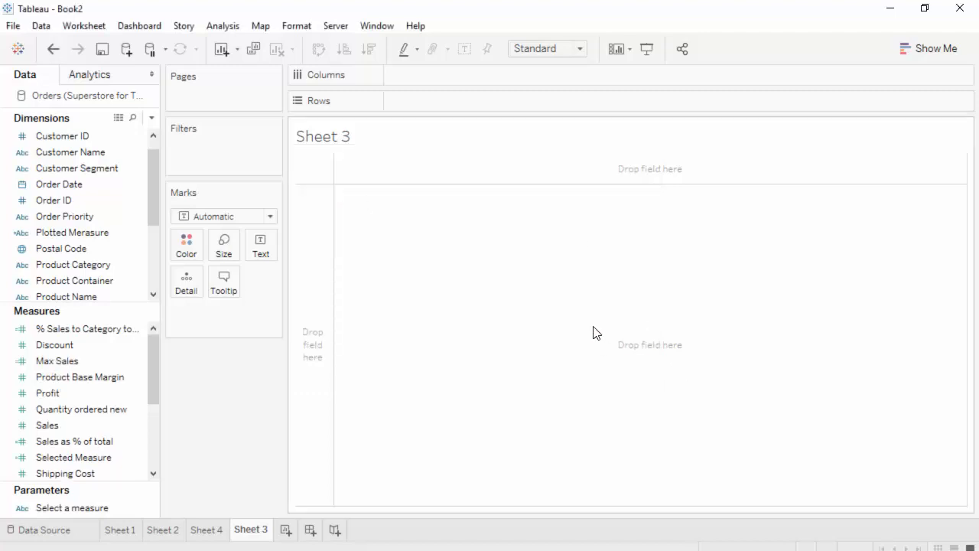
Start another calculated field and name it Max Sales Product Fixed
left_click(230, 30)
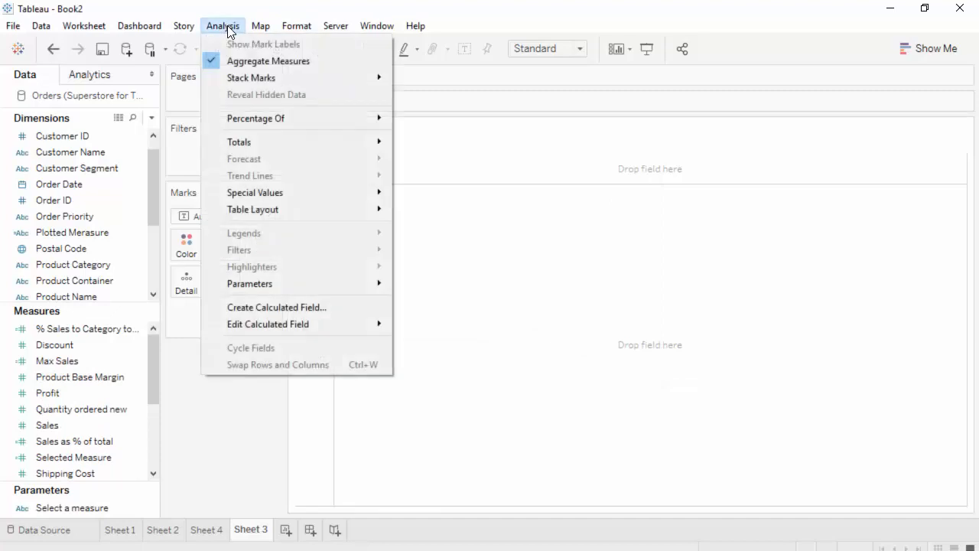
left_click(294, 306)
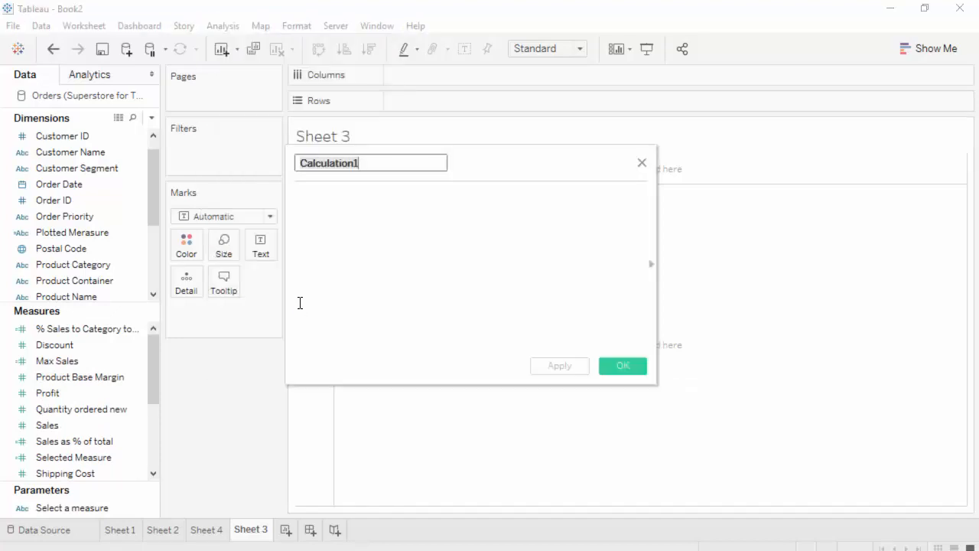
type("Max ")
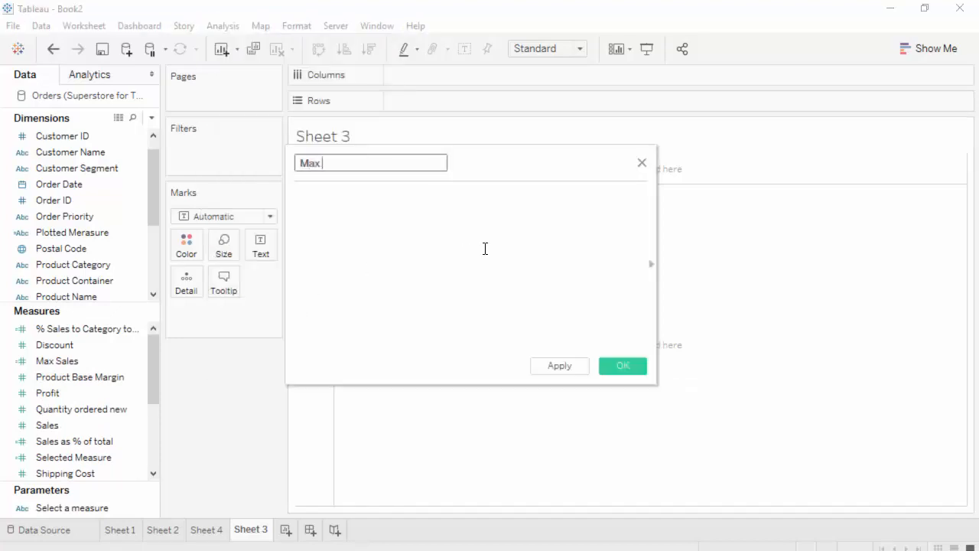
type("Sales Product Fixed")
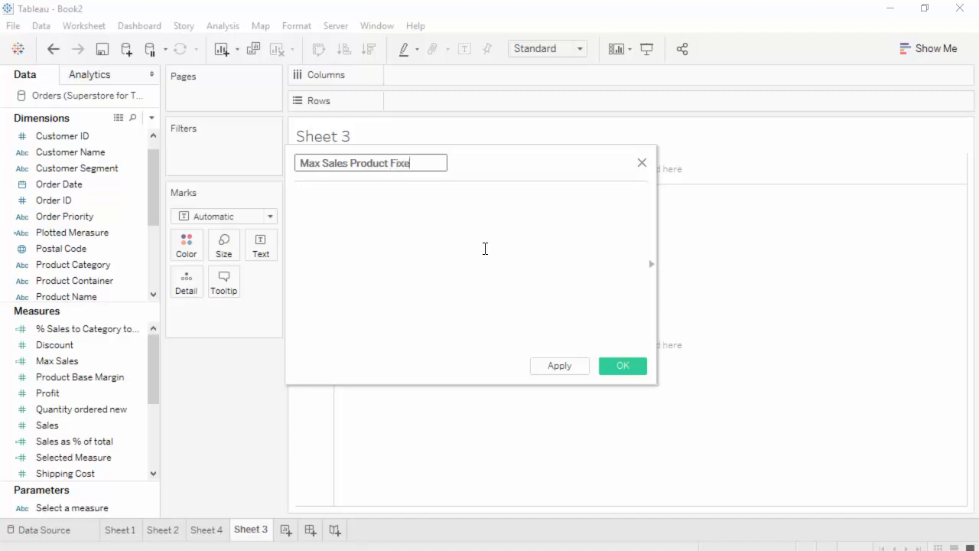
Begin the formula with a MAX function containing a FIXED expression on [Product Name]
left_click(500, 224)
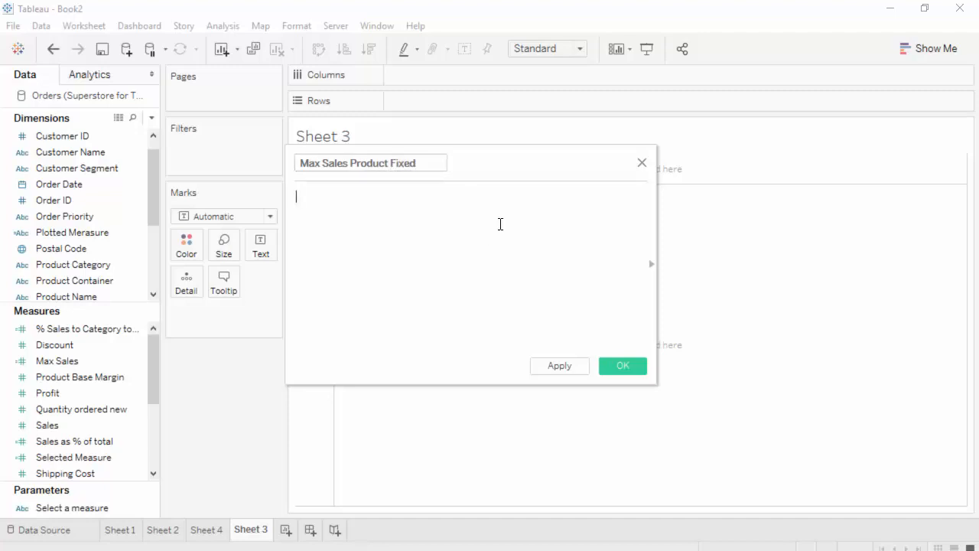
type("max")
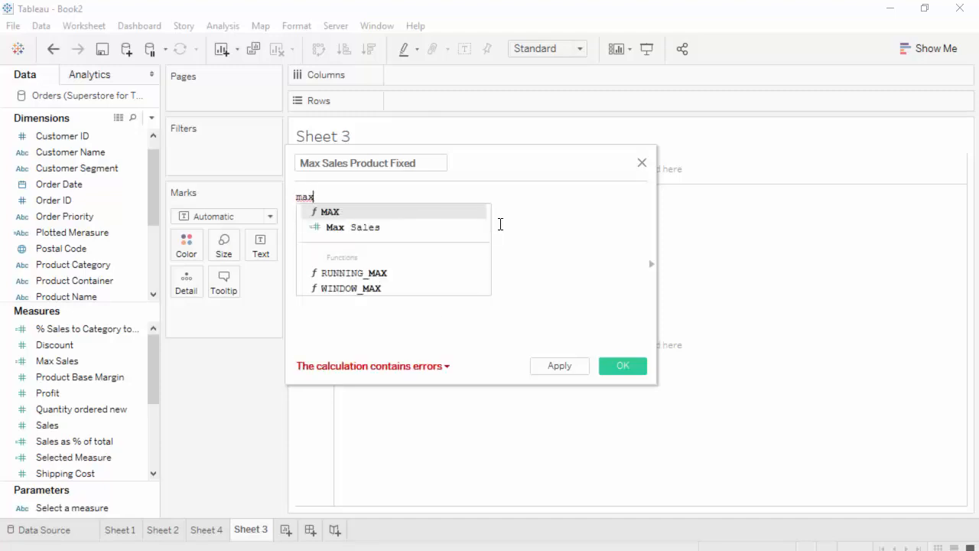
key("Return")
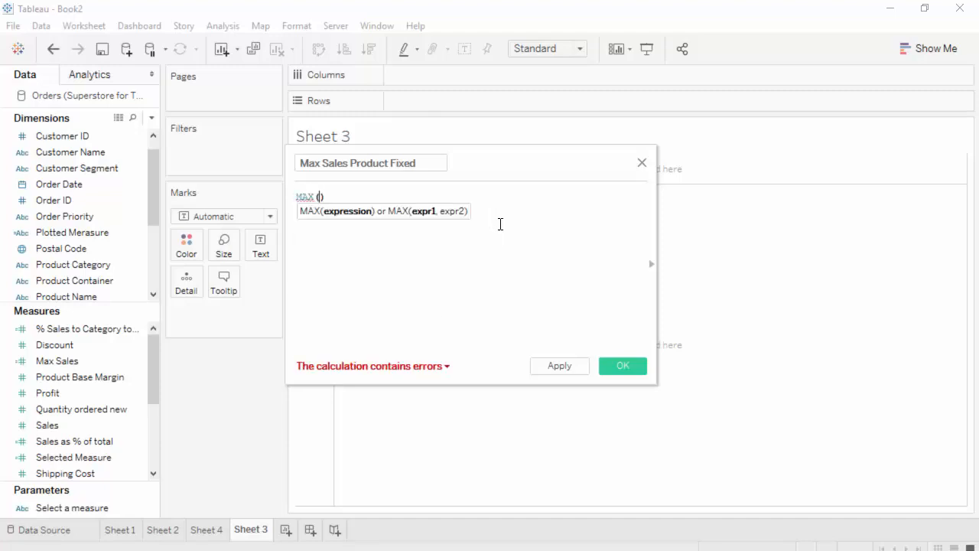
type("fix")
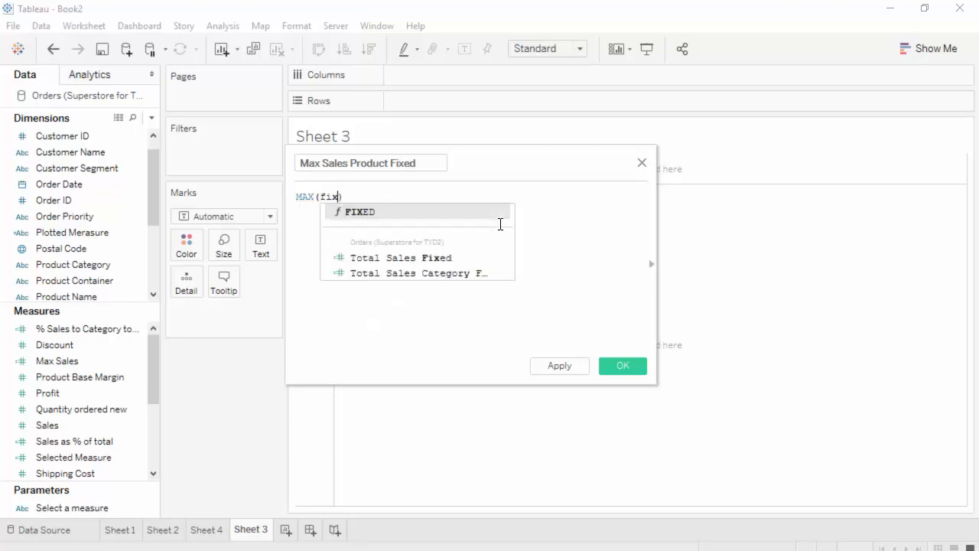
key("Return")
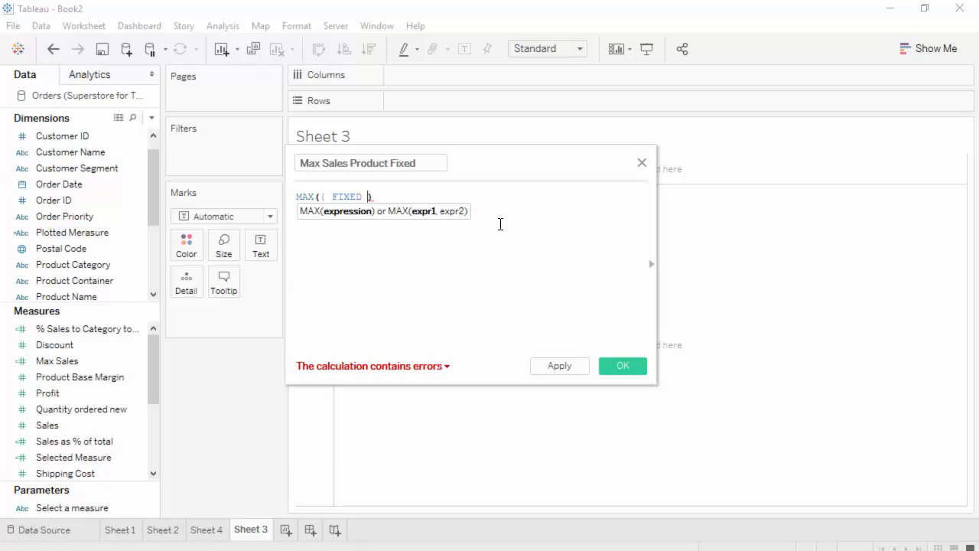
type("prod")
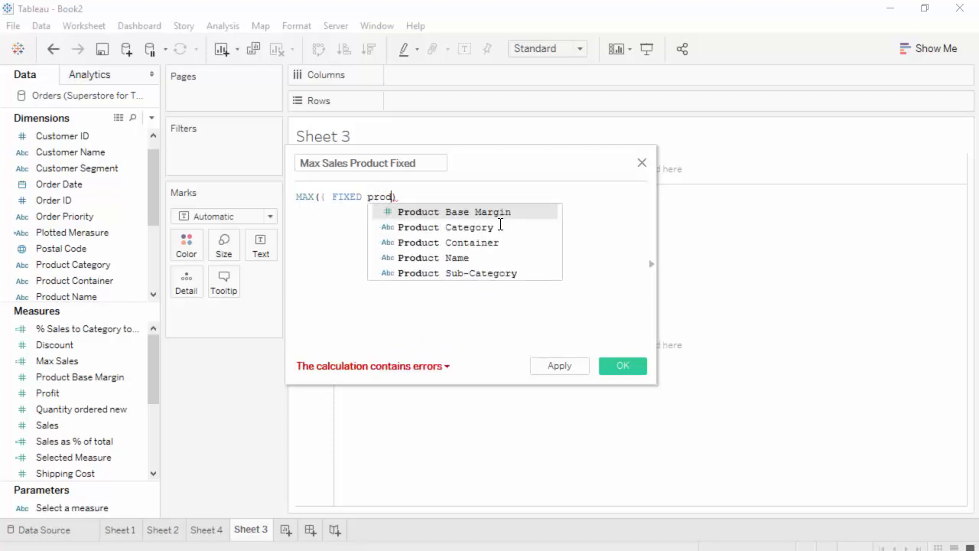
key("Down")
key("Down")
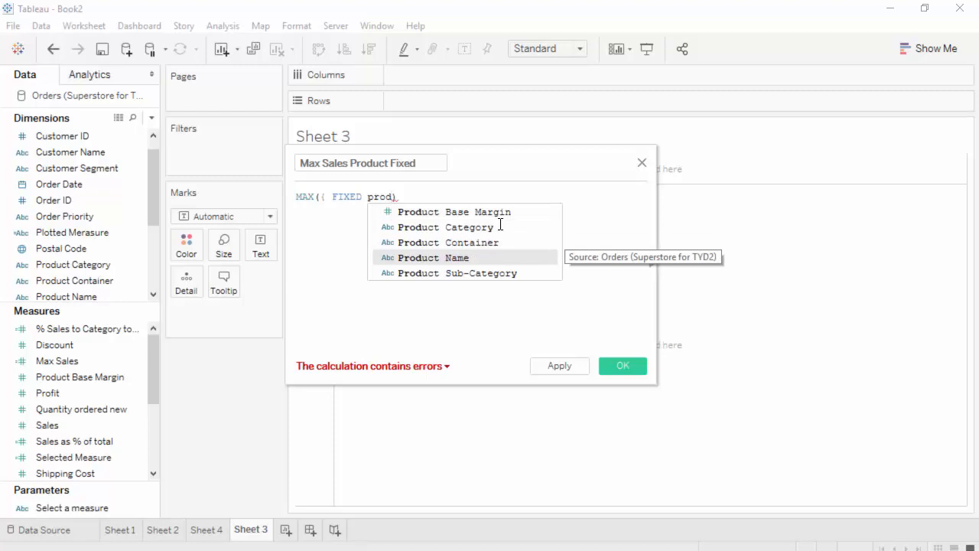
key("Return")
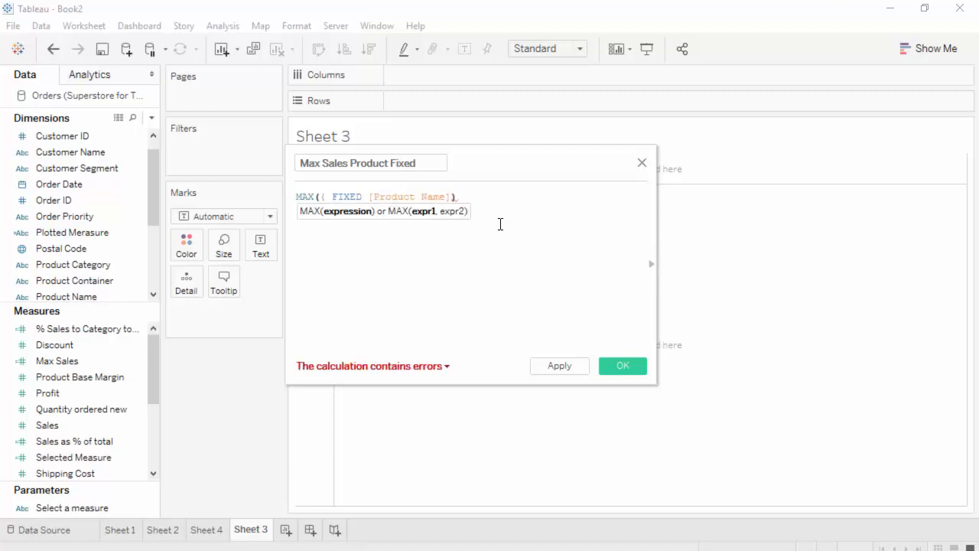
Add a colon and SUM([Sales]) as the aggregate of the FIXED expression
type(": sum")
key("Return")
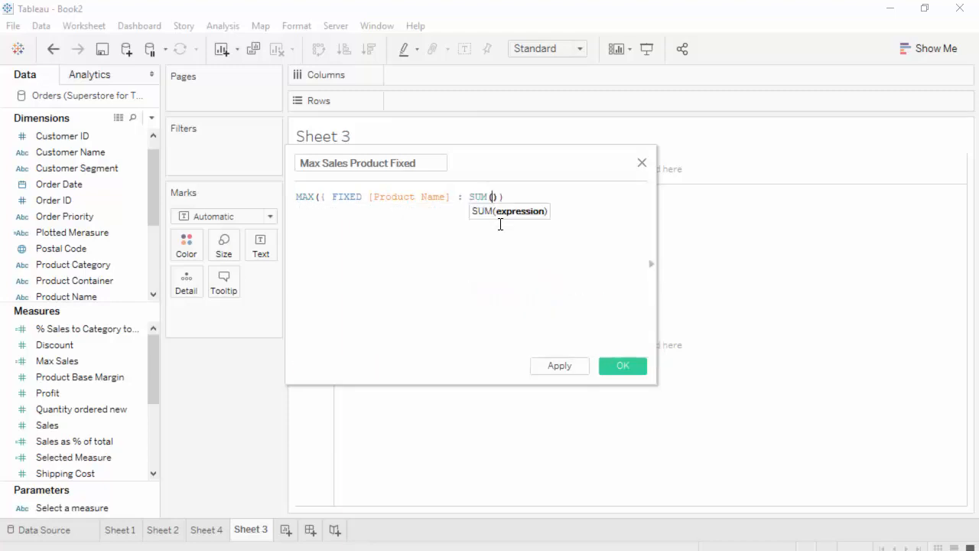
type("sal")
key("Return")
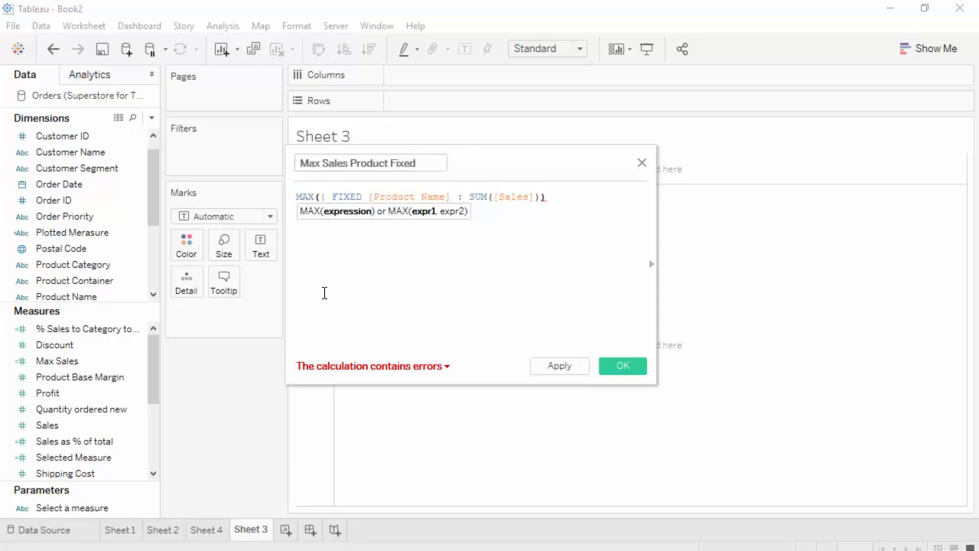
Correct the closing brackets so the formula reads MAX({ FIXED [Product Name] : SUM([Sales])}), and save the calculated field
left_click(568, 197)
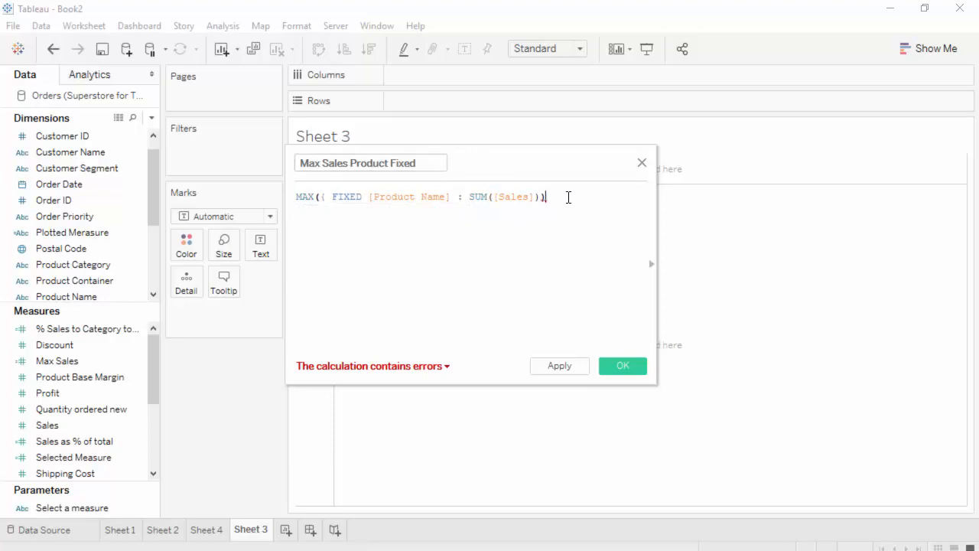
type(")")
left_click(540, 196)
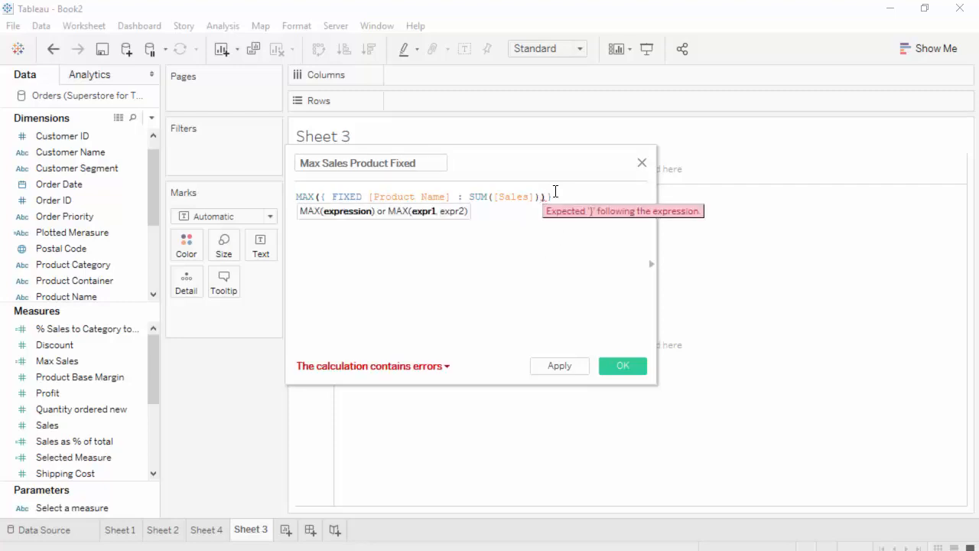
type(",")
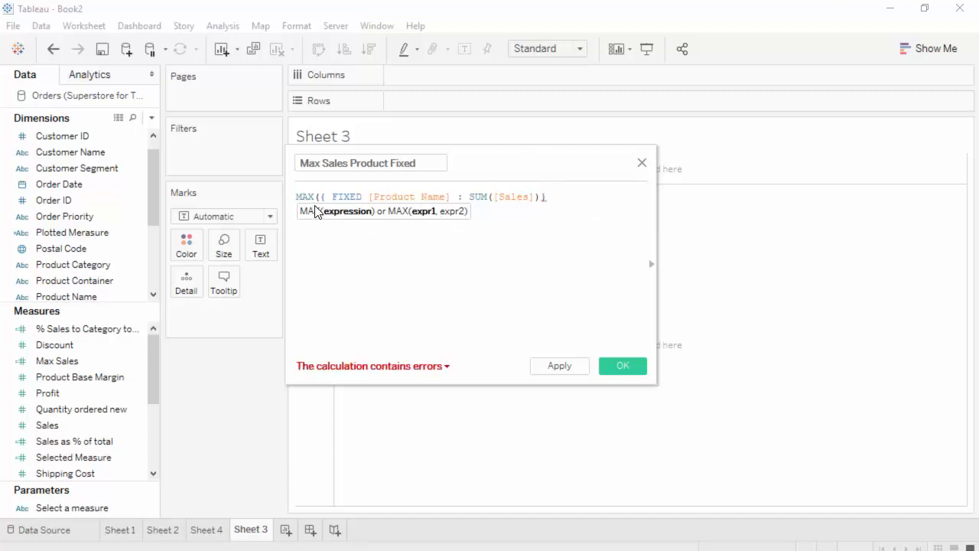
mouse_move(542, 196)
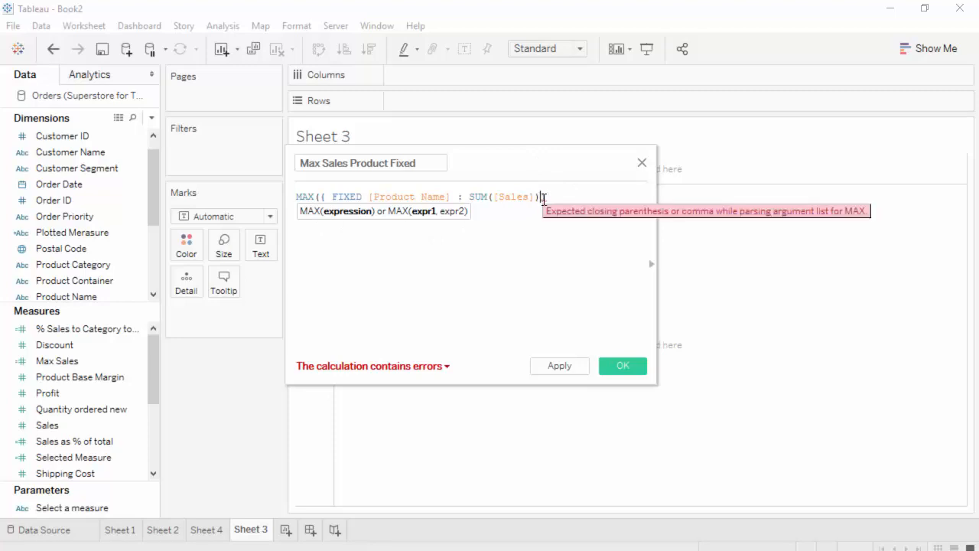
type(")")
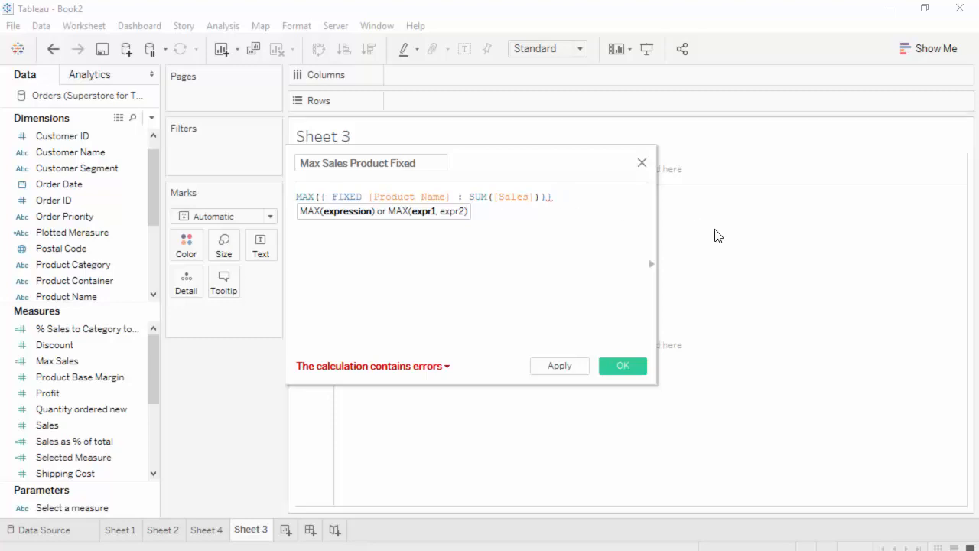
key("BackSpace")
type(")")
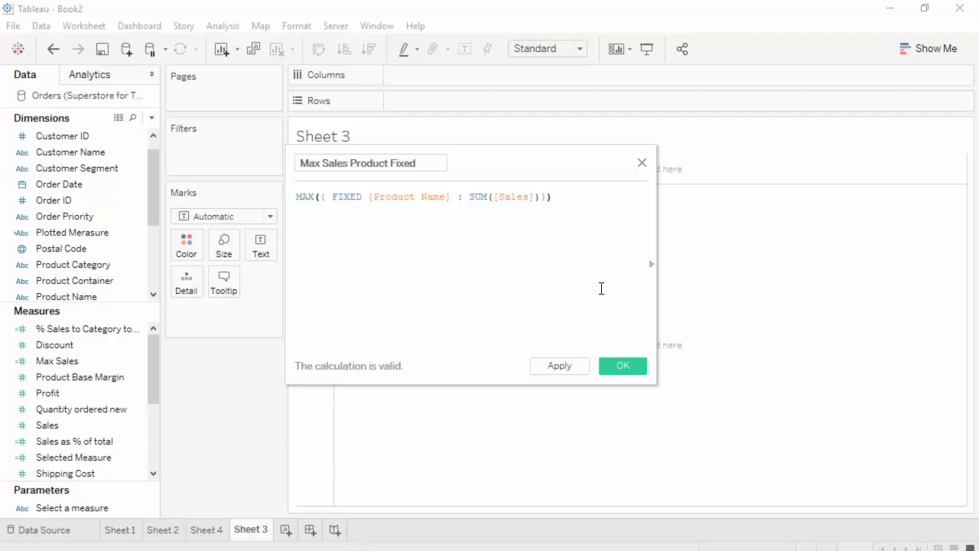
left_click(629, 366)
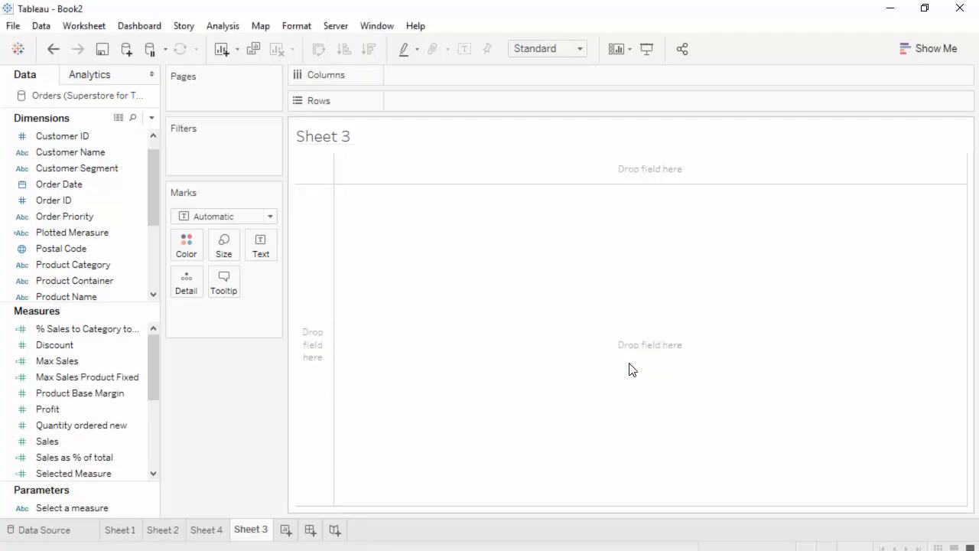
Start a third calculated field and name it Max Sales Product Include
left_click(210, 27)
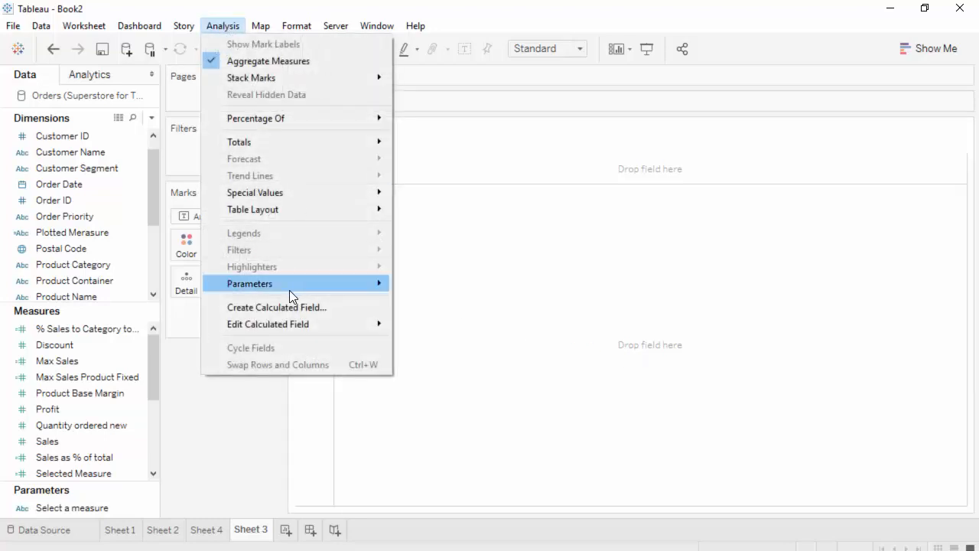
left_click(277, 306)
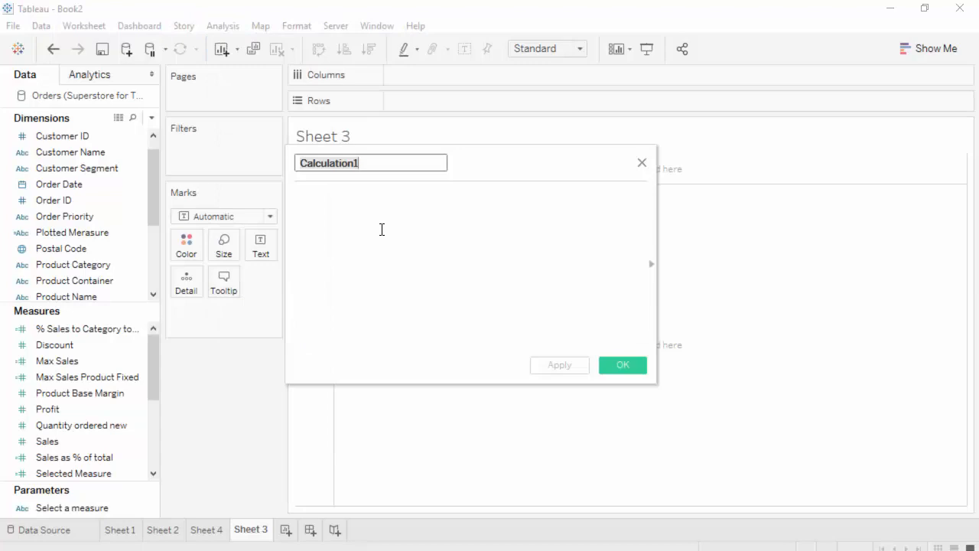
type("Max Sale")
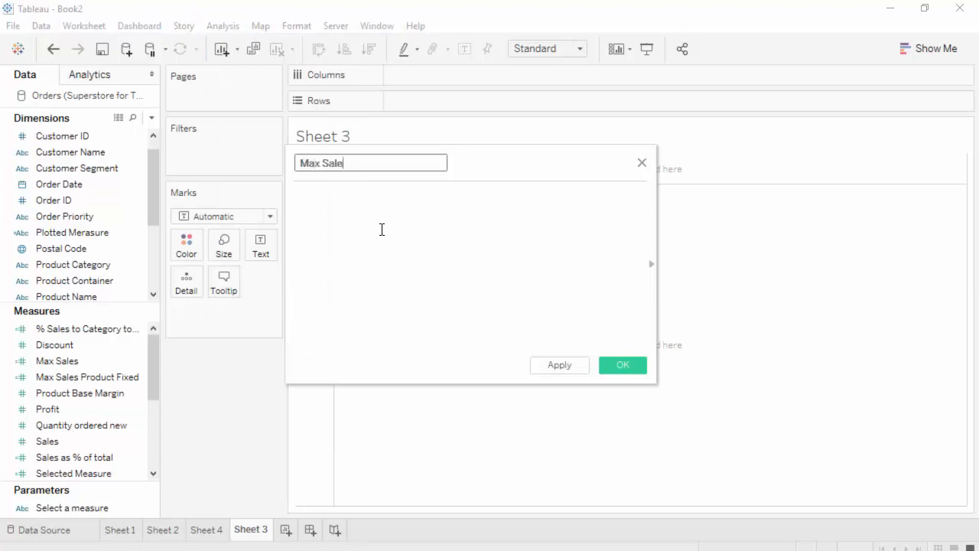
type("s Product Include")
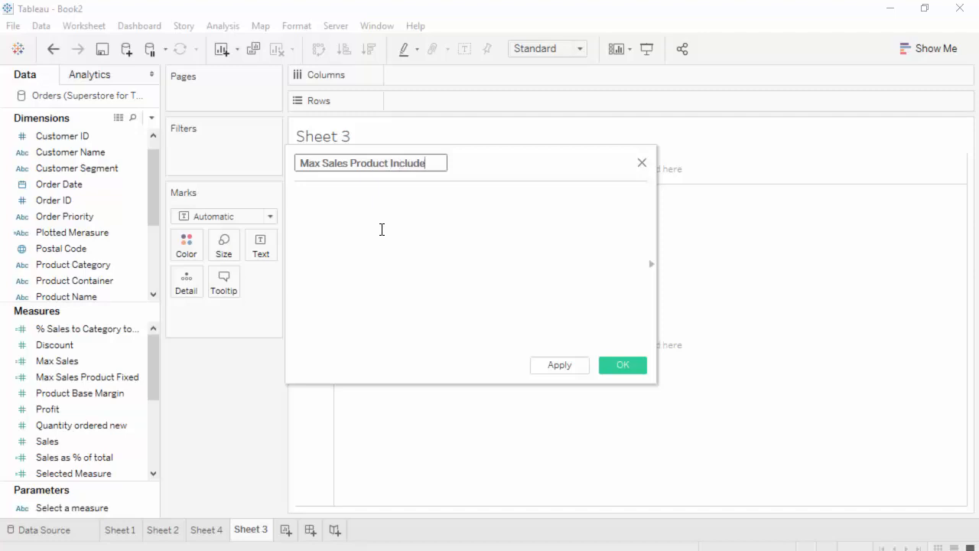
Begin the Max Sales Product Include formula with a MAX function containing an INCLUDE expression on [Product Name]
left_click(380, 228)
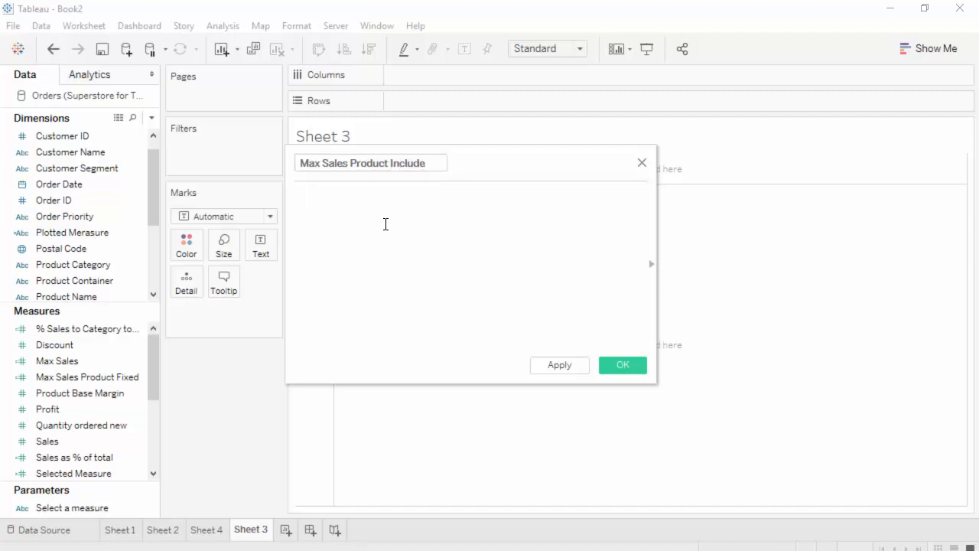
type("max")
key("Return")
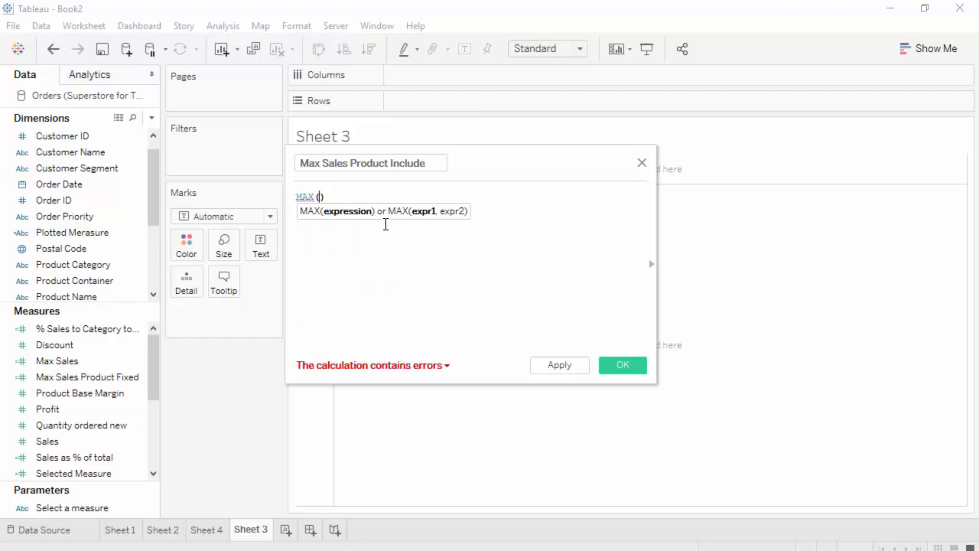
type("{ inc")
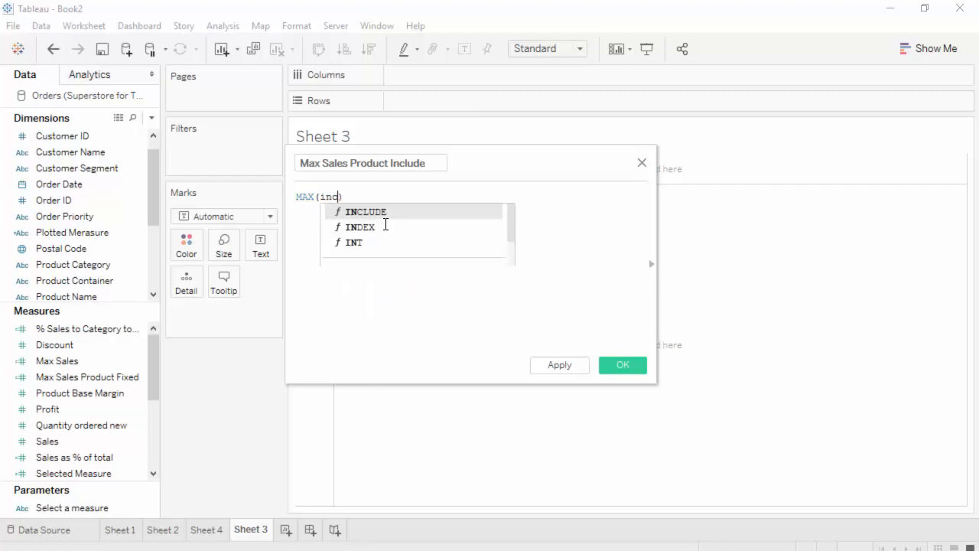
key("Return")
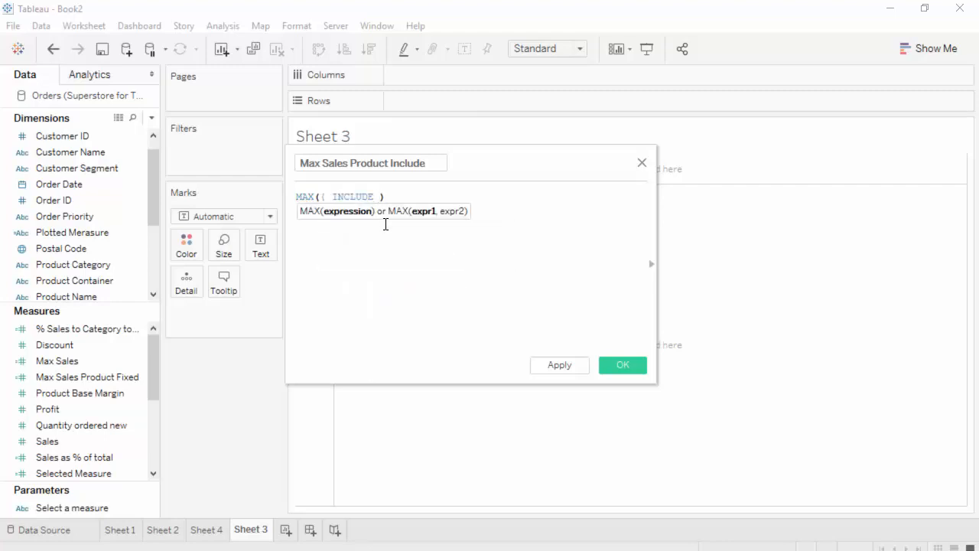
type("produc")
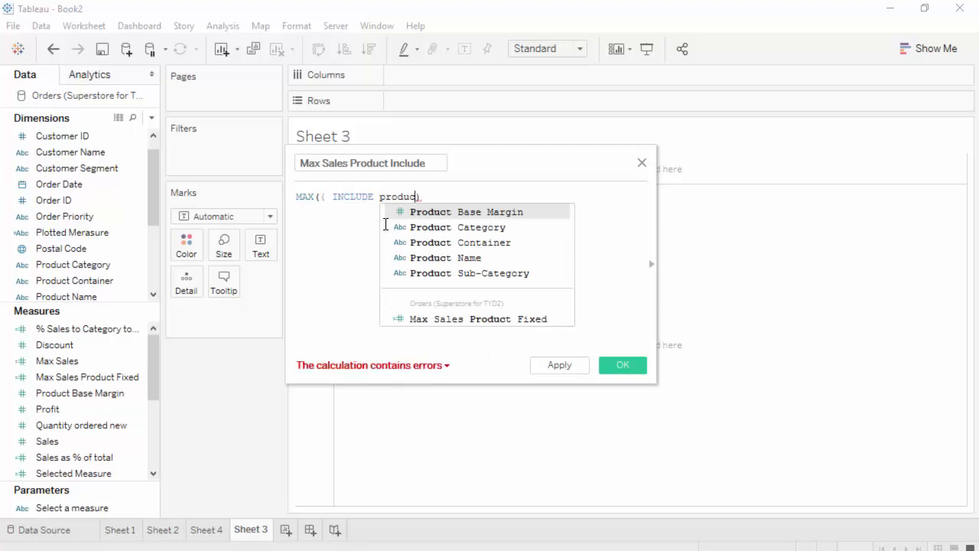
key("Down")
key("Down")
key("Down")
key("Return")
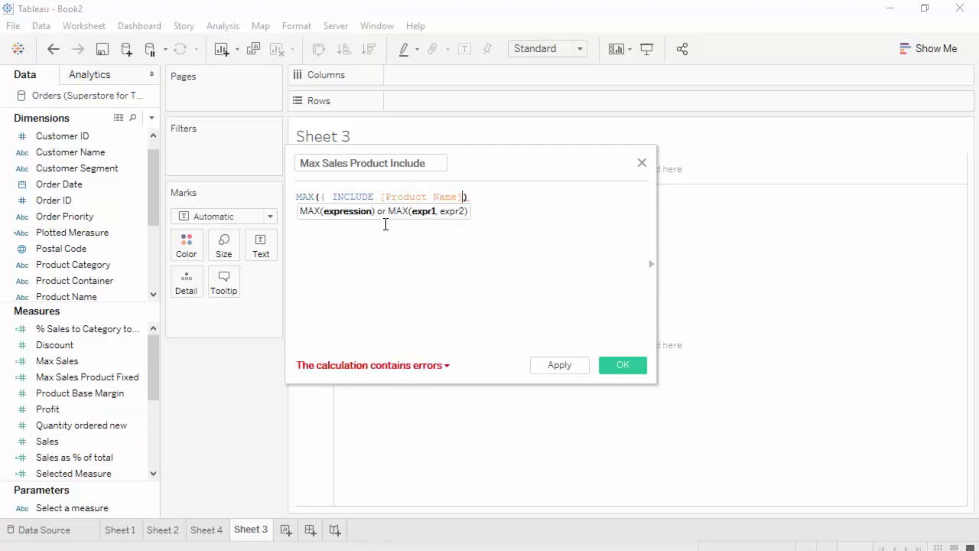
Complete the formula as MAX({ INCLUDE [Product Name] : SUM([Sales])}) and save the calculated field
type(": su")
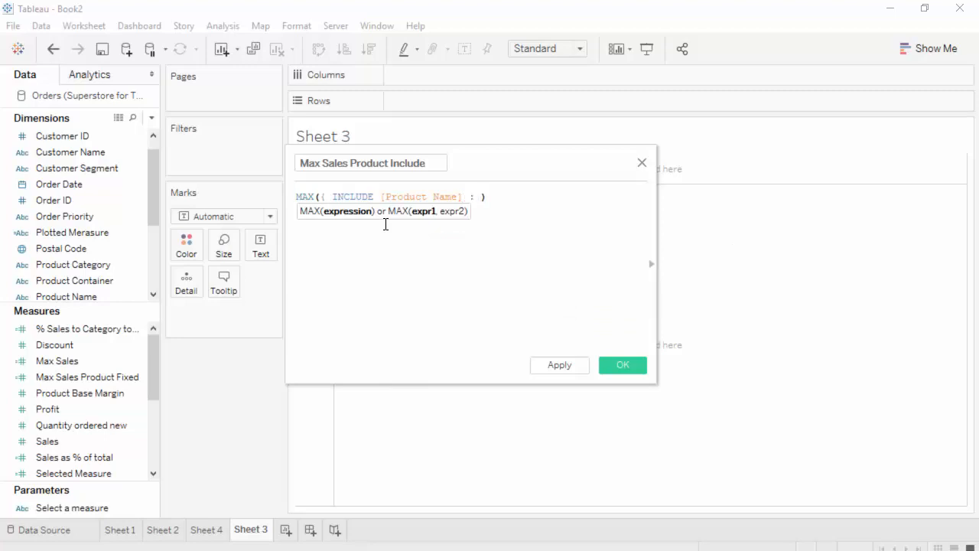
key("Return")
type("sa")
key("Return")
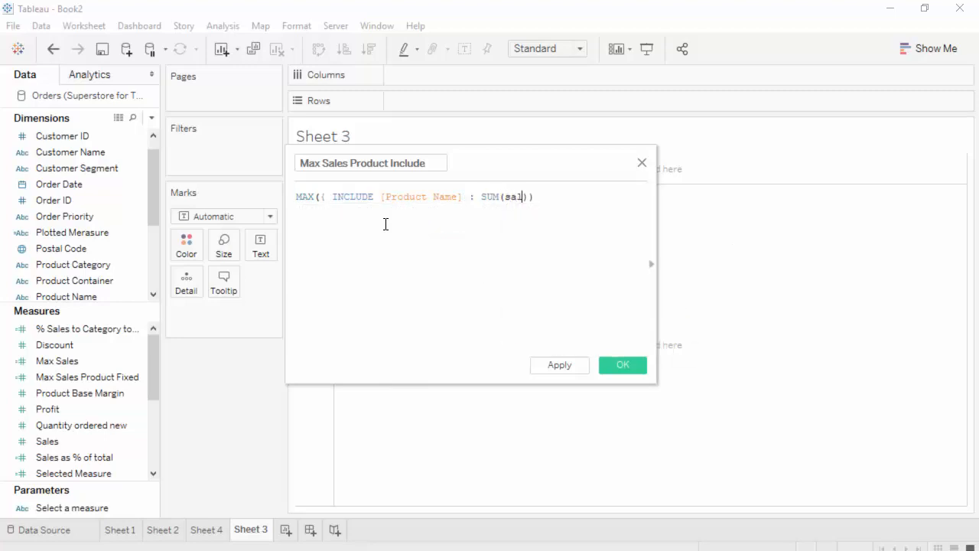
type("}")
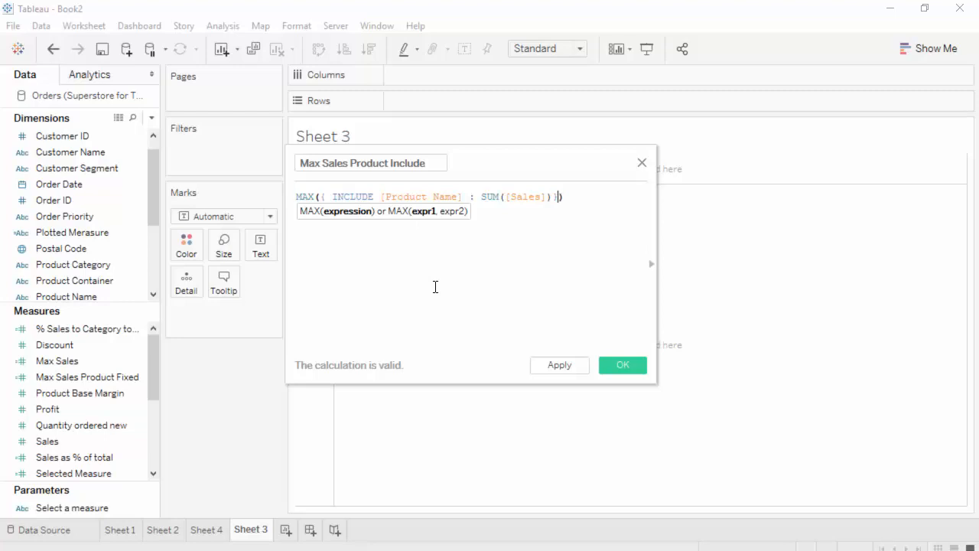
left_click(622, 363)
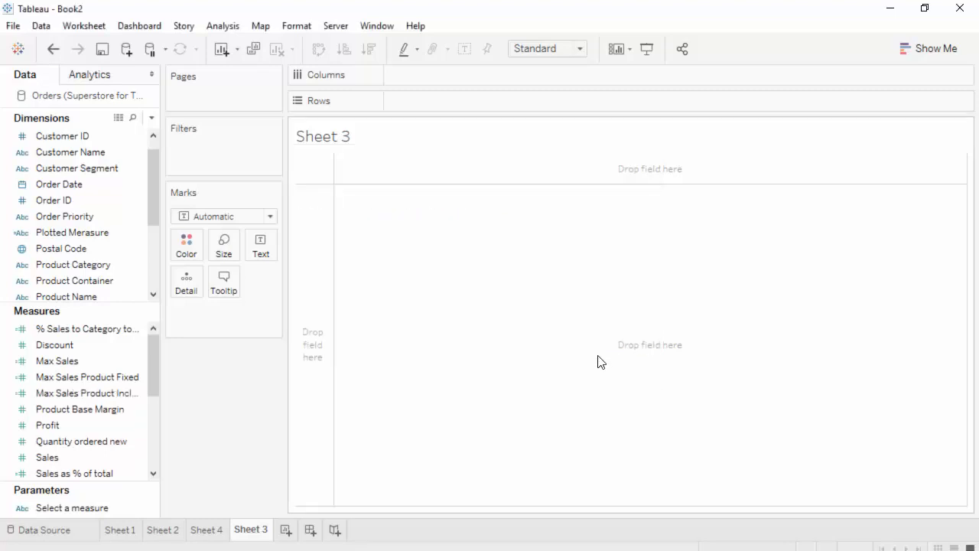
Duplicate Sheet 4 and remove the % Sales to Category measure from the copy
left_click(211, 531)
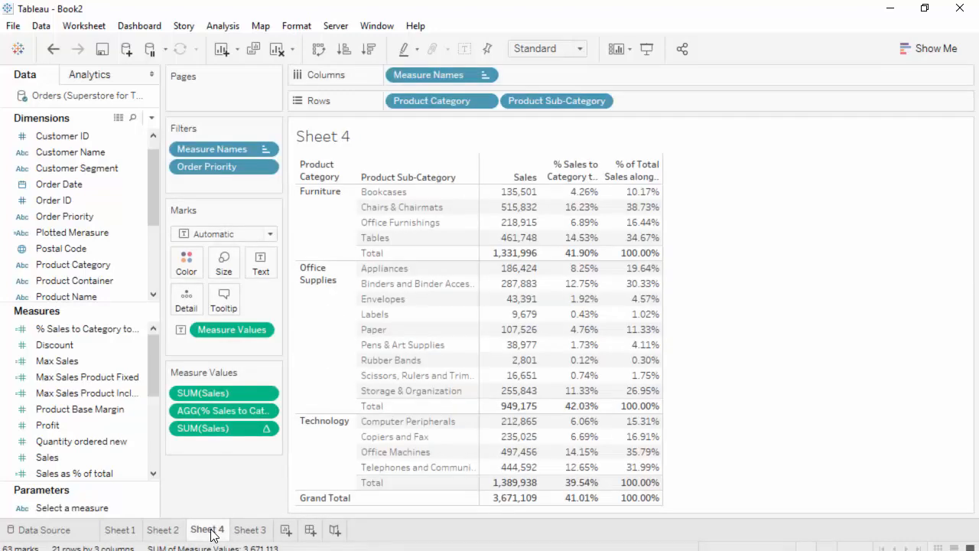
right_click(211, 536)
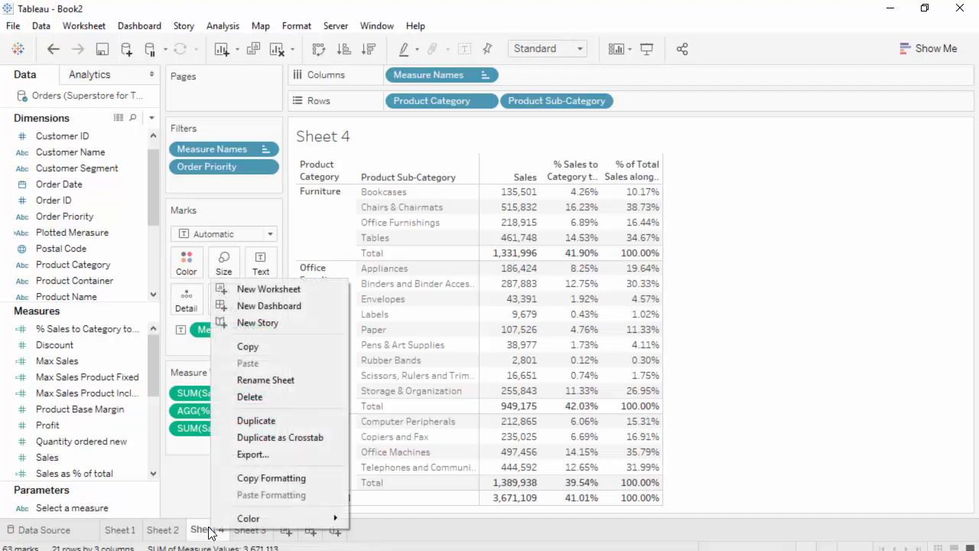
left_click(261, 424)
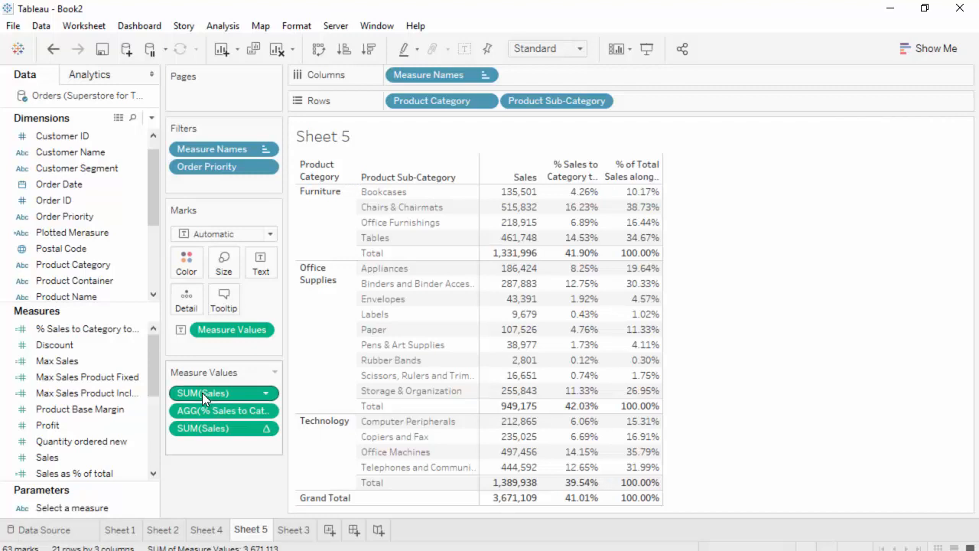
left_click(267, 413)
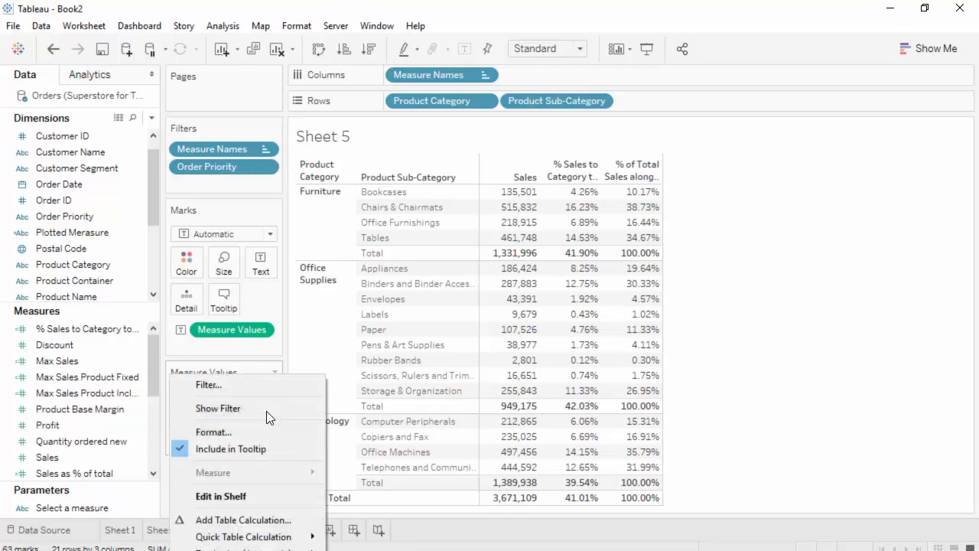
left_click(229, 549)
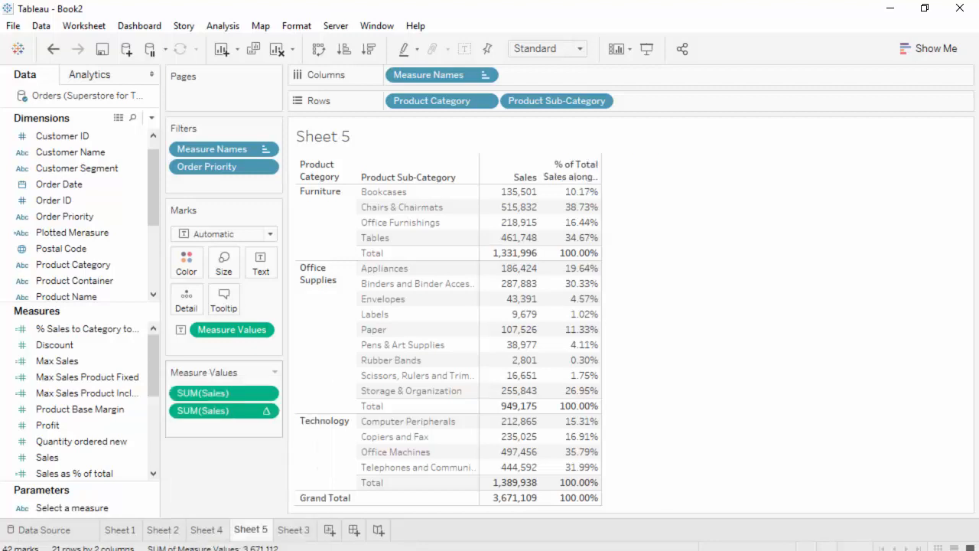
left_click(267, 410)
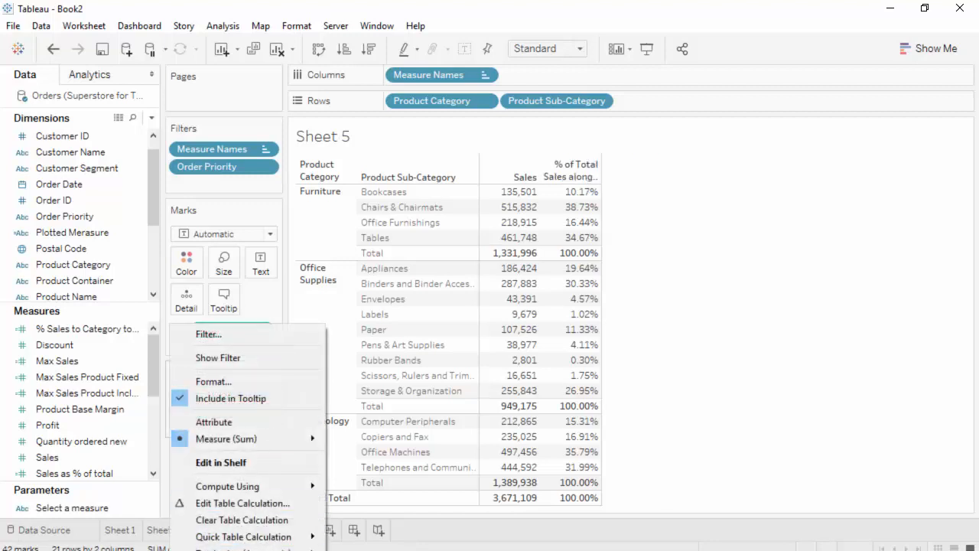
left_click(229, 548)
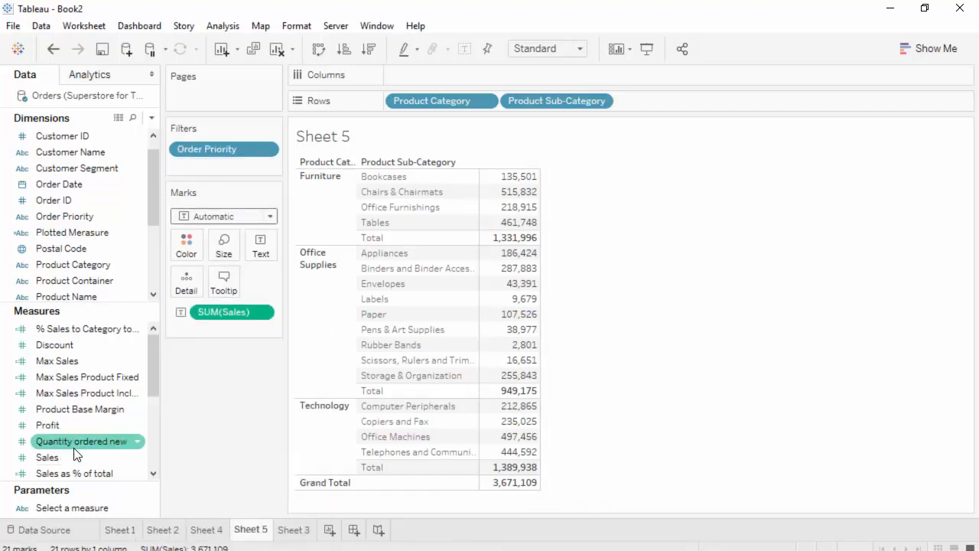
left_click(73, 377, "ctrl")
left_click(72, 392, "ctrl")
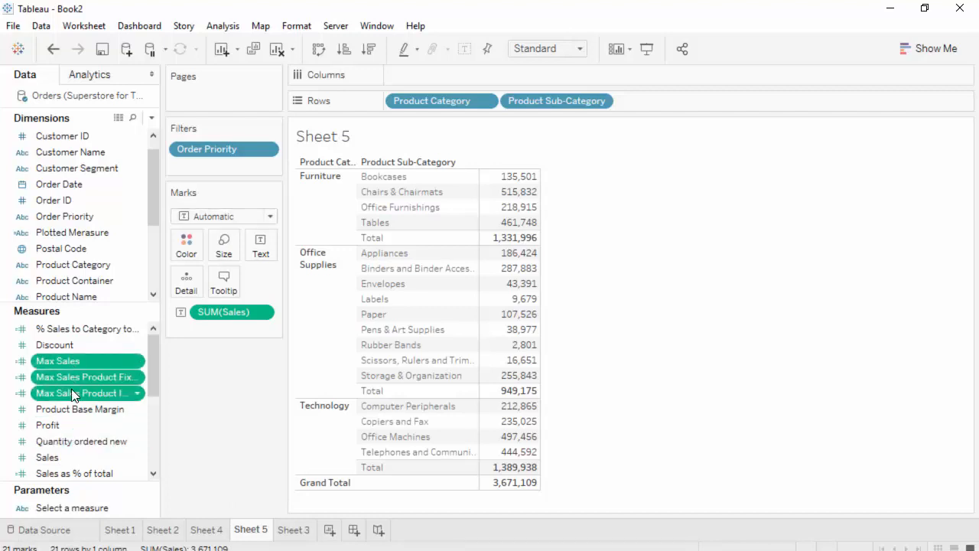
left_click_drag(78, 376, 227, 322)
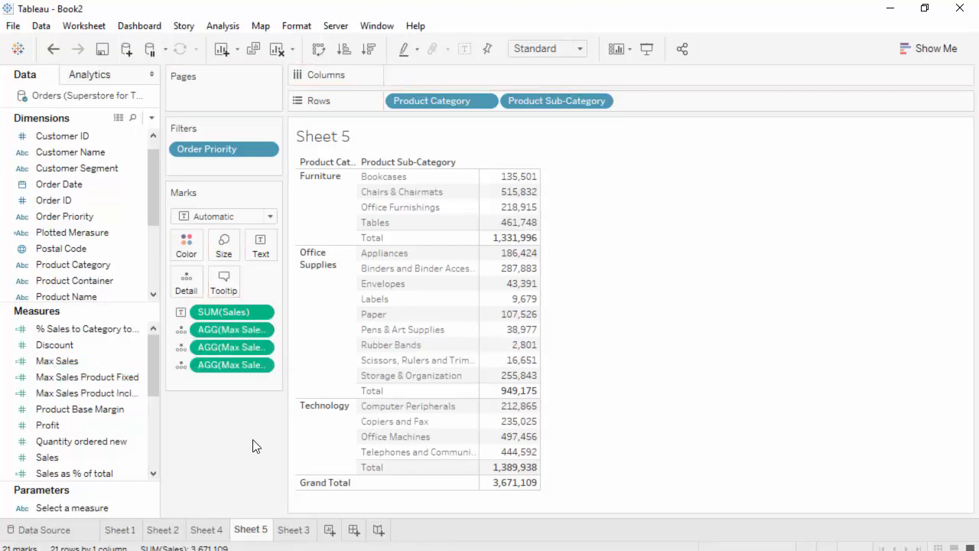
left_click(53, 48)
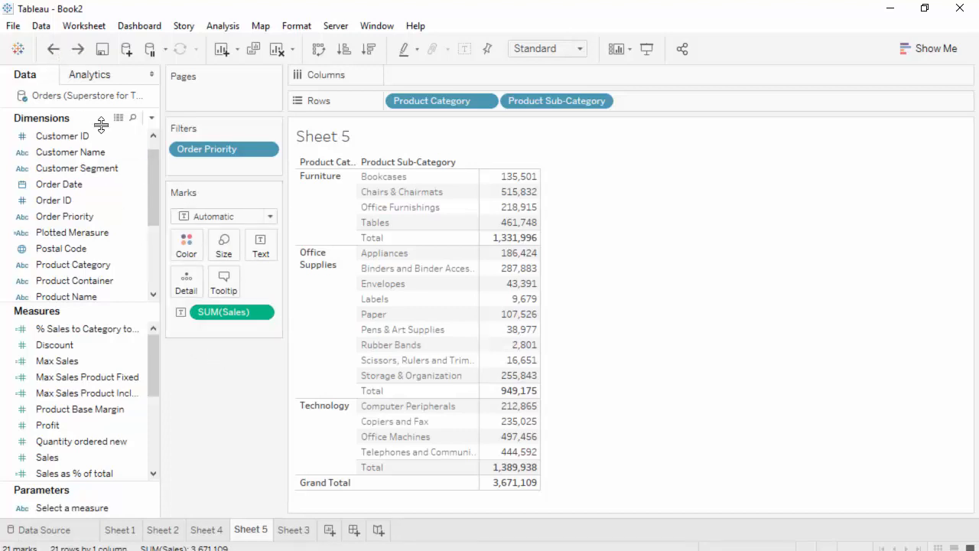
left_click(53, 48)
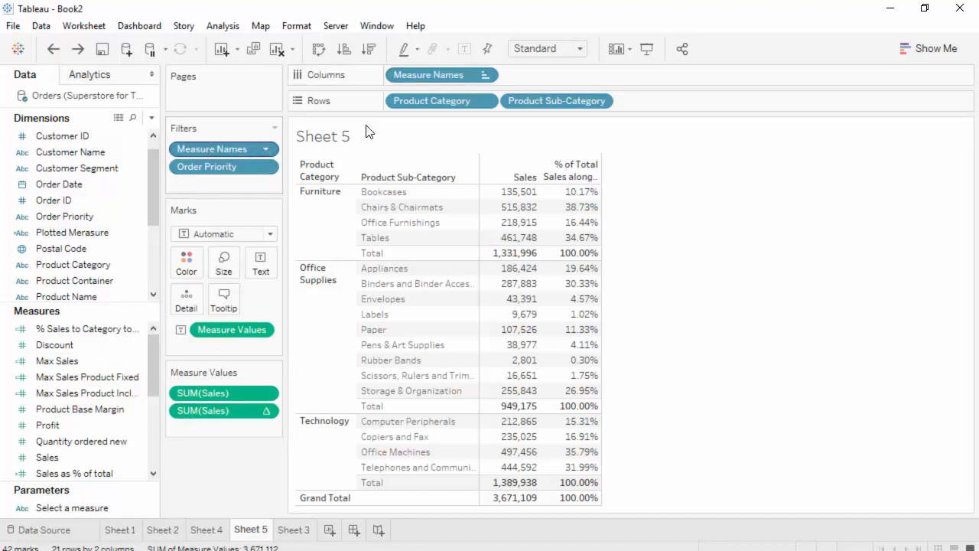
Add Max Sales, Max Sales Product Fixed and Max Sales Product Include to the table's measure values, and remove the percent-of-total Sales measure
left_click(58, 363)
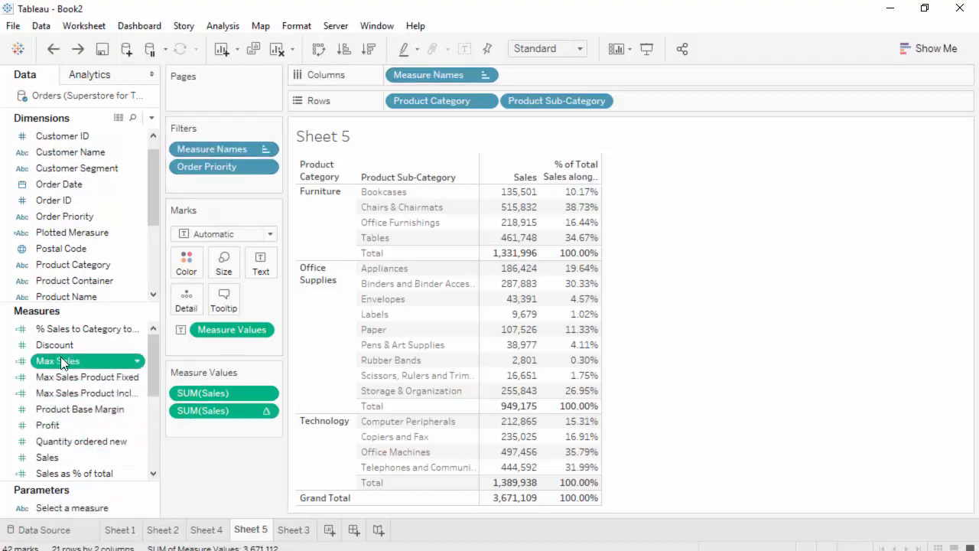
left_click(65, 392, "shift")
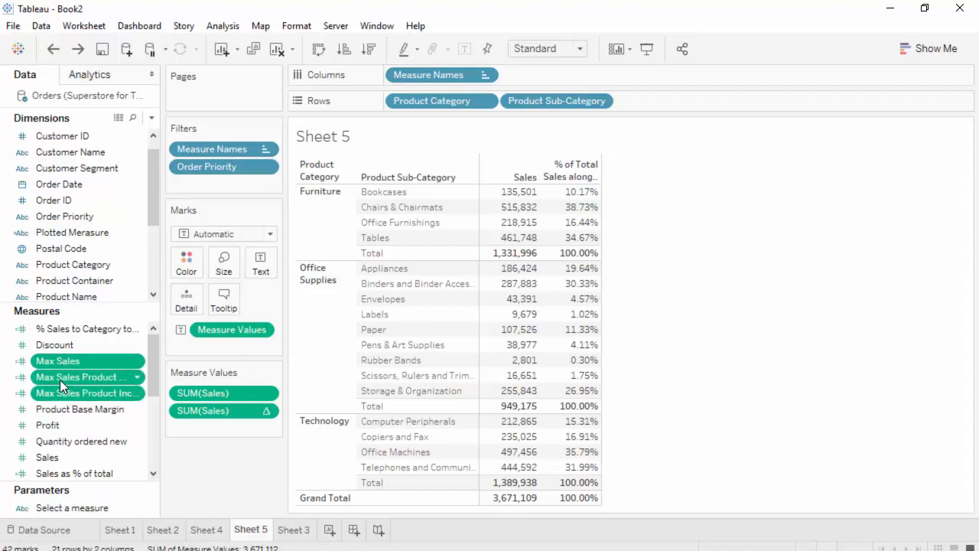
left_click_drag(60, 379, 194, 429)
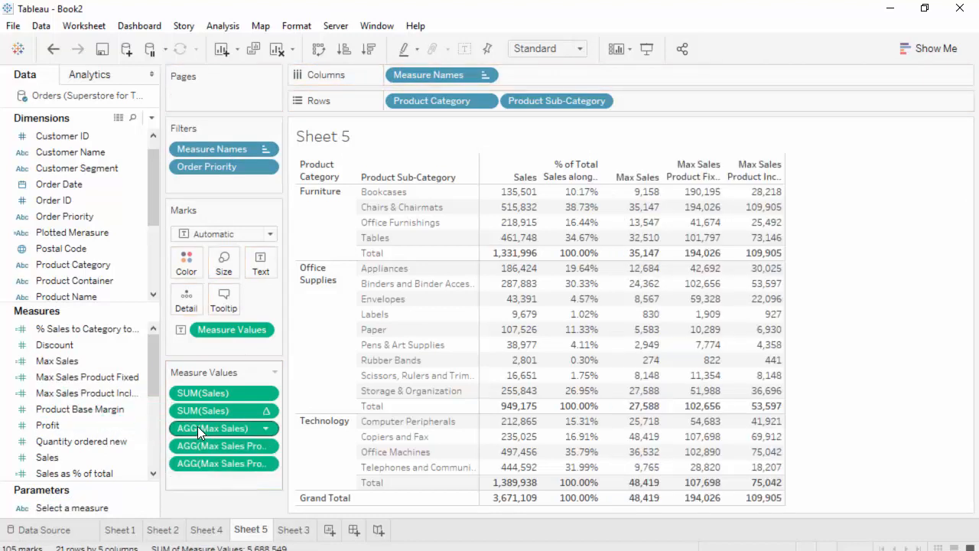
left_click(268, 411)
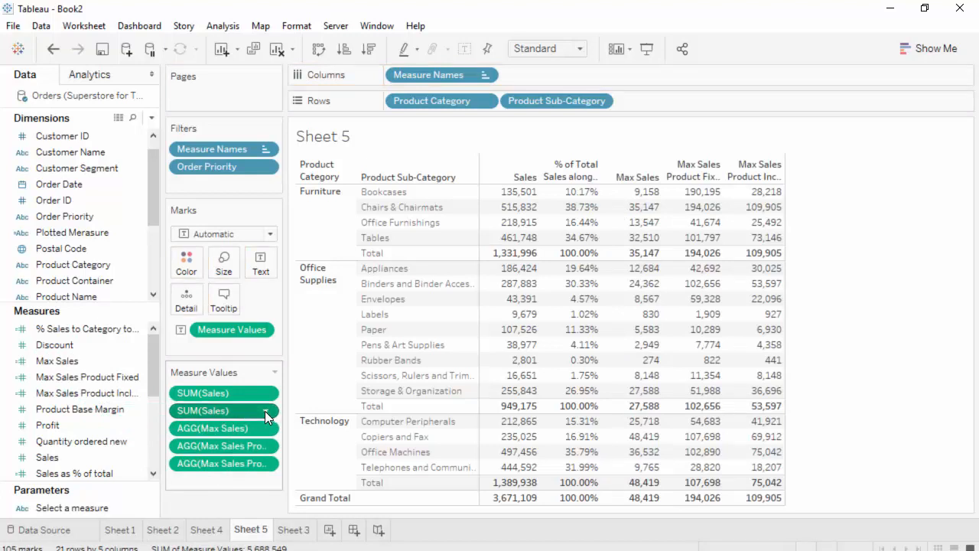
left_click(242, 519)
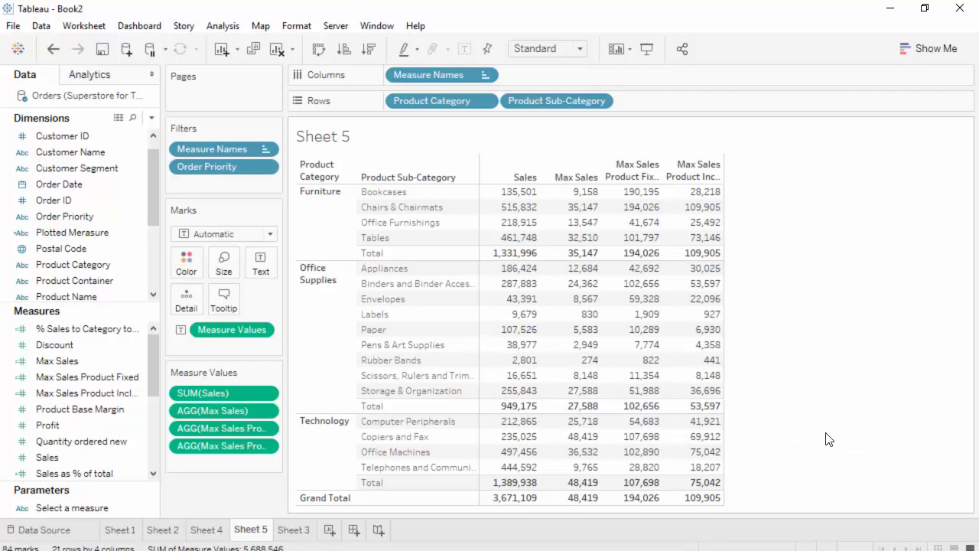
Remove the Order Priority filter from the sheet and widen the measure columns so their full headers fit
mouse_move(601, 201)
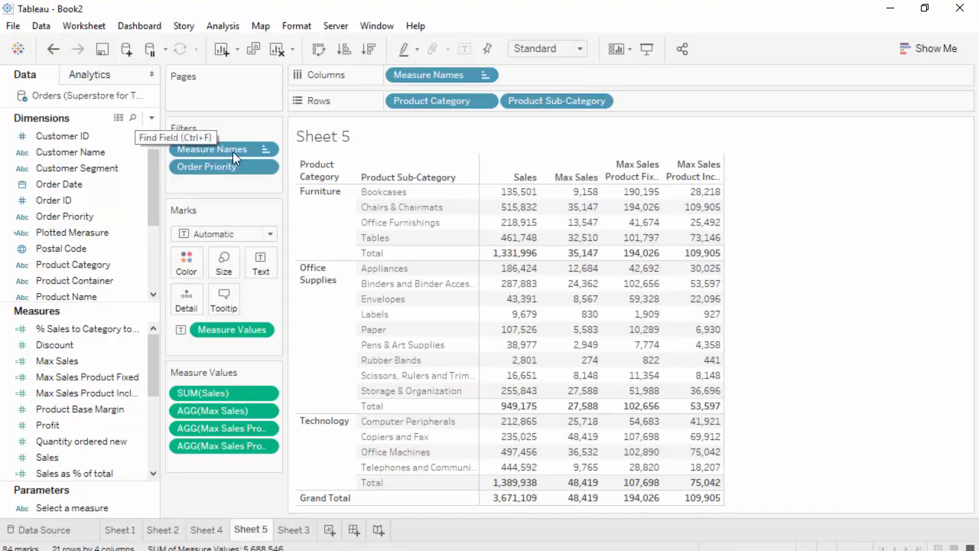
left_click(266, 167)
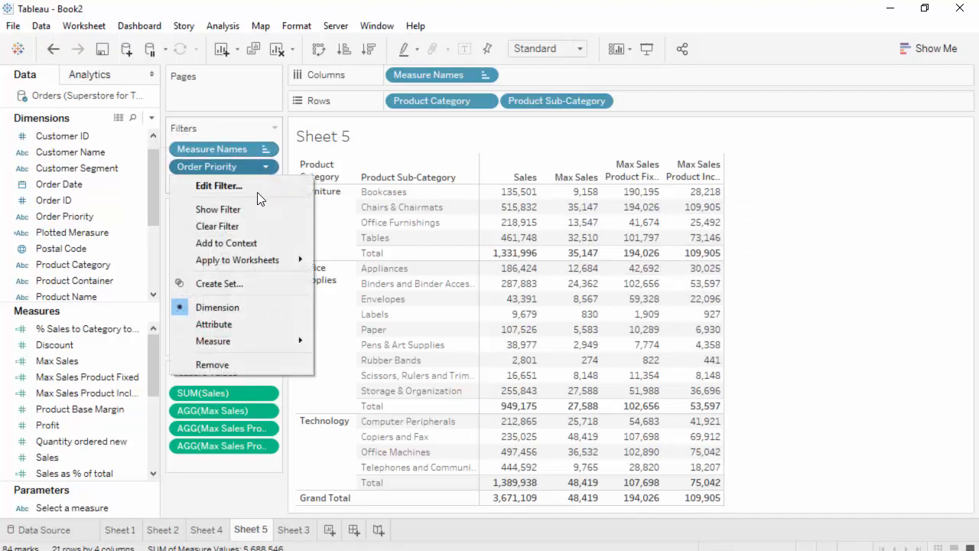
left_click(241, 365)
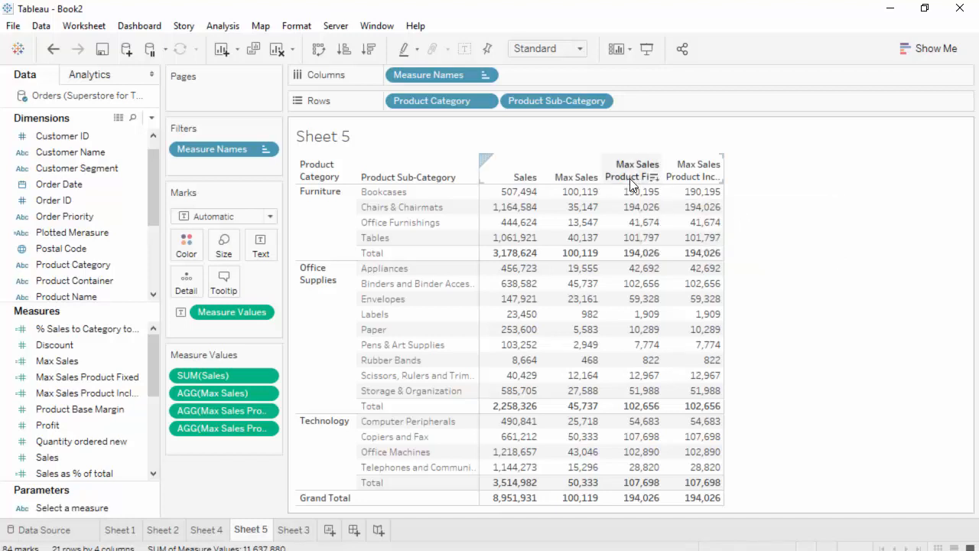
mouse_move(719, 193)
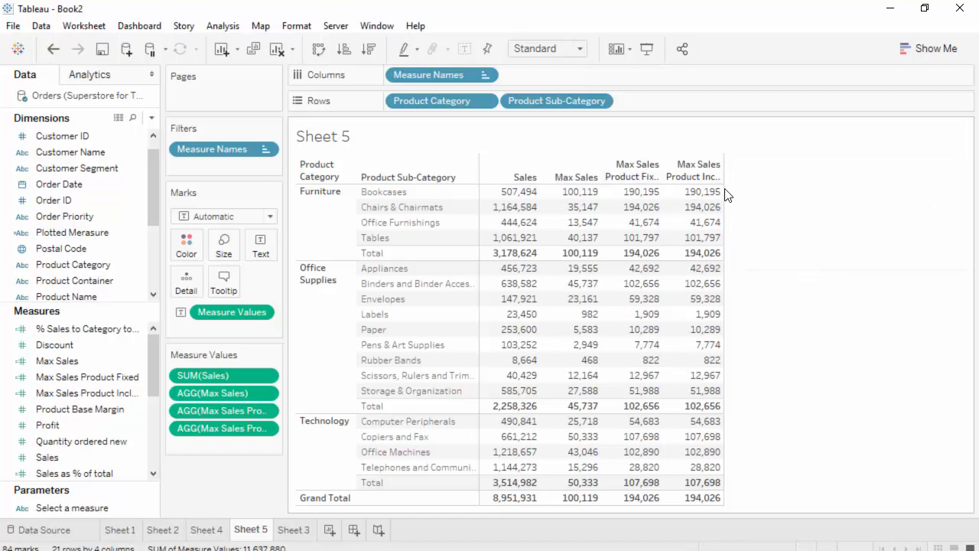
left_click_drag(724, 191, 790, 195)
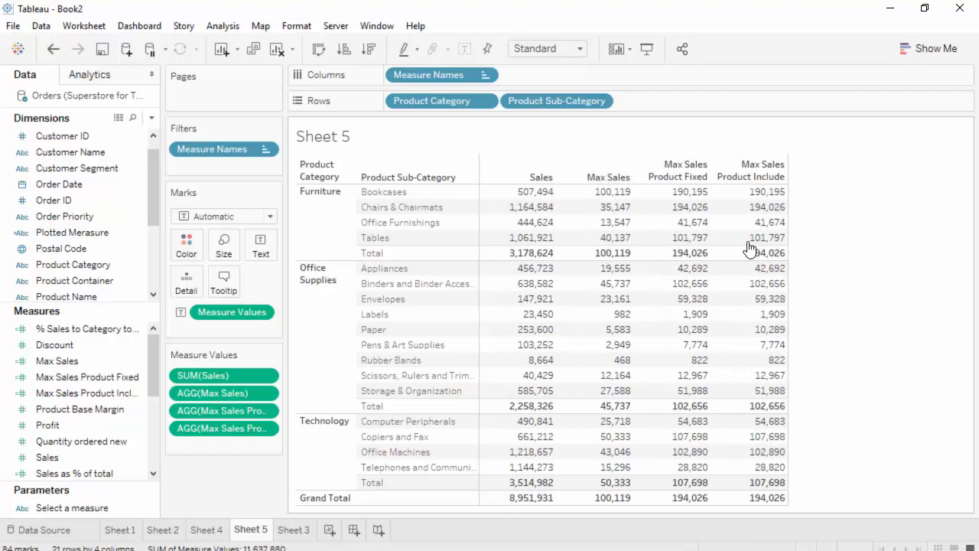
Compare the three maximum sales columns and review the Max Sales Product Fixed formula without changing it
mouse_move(606, 200)
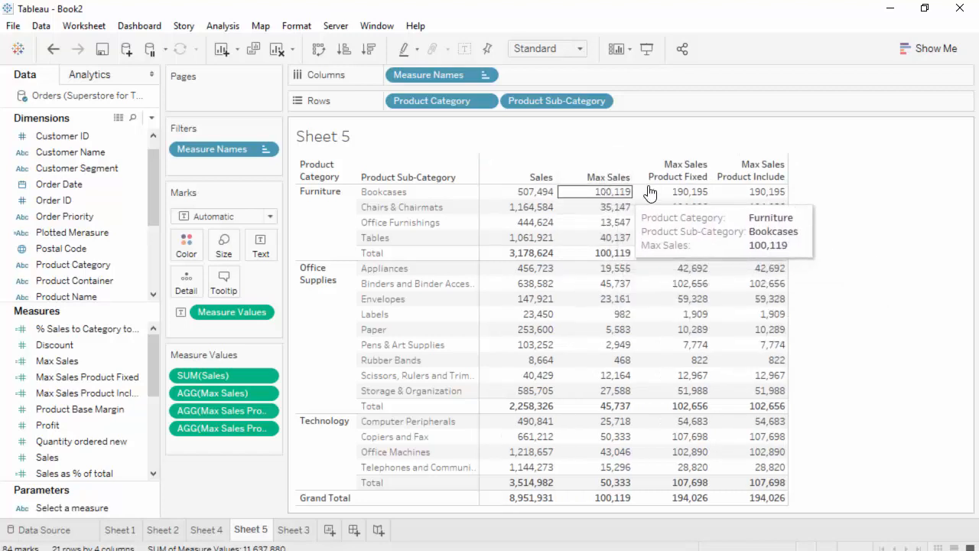
mouse_move(732, 205)
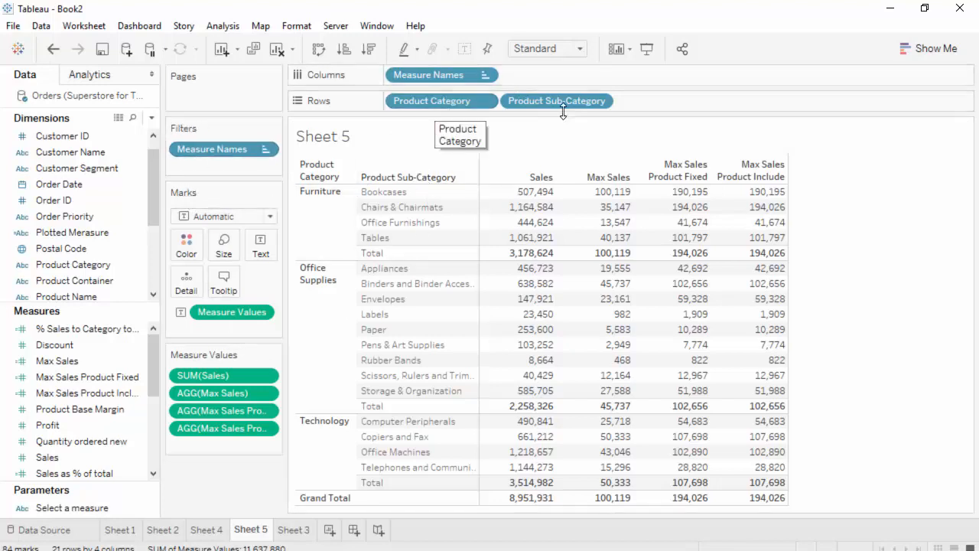
mouse_move(511, 240)
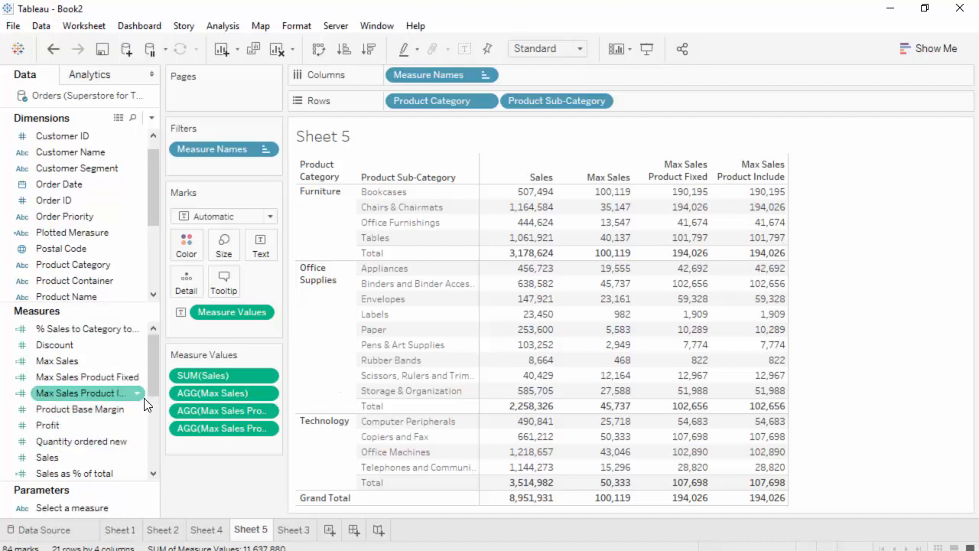
left_click(139, 378)
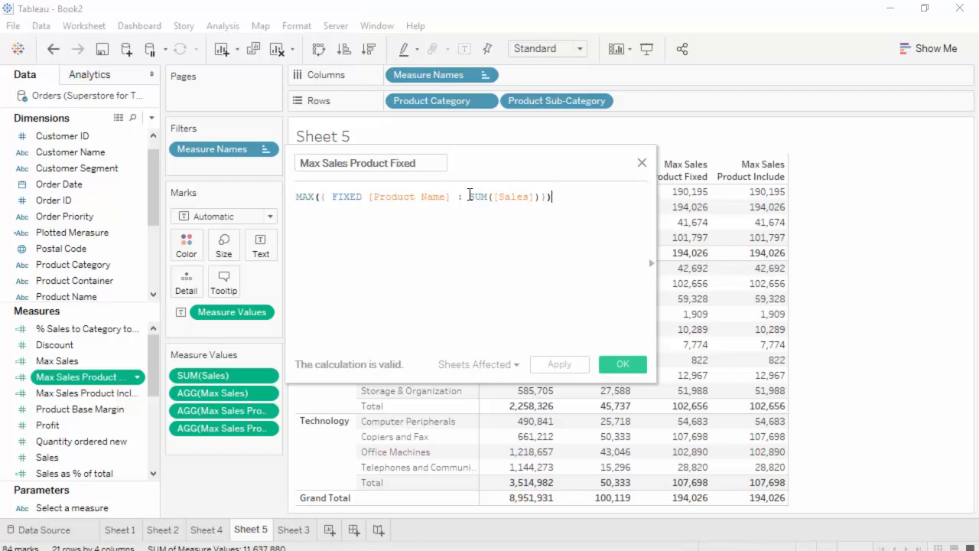
left_click(643, 164)
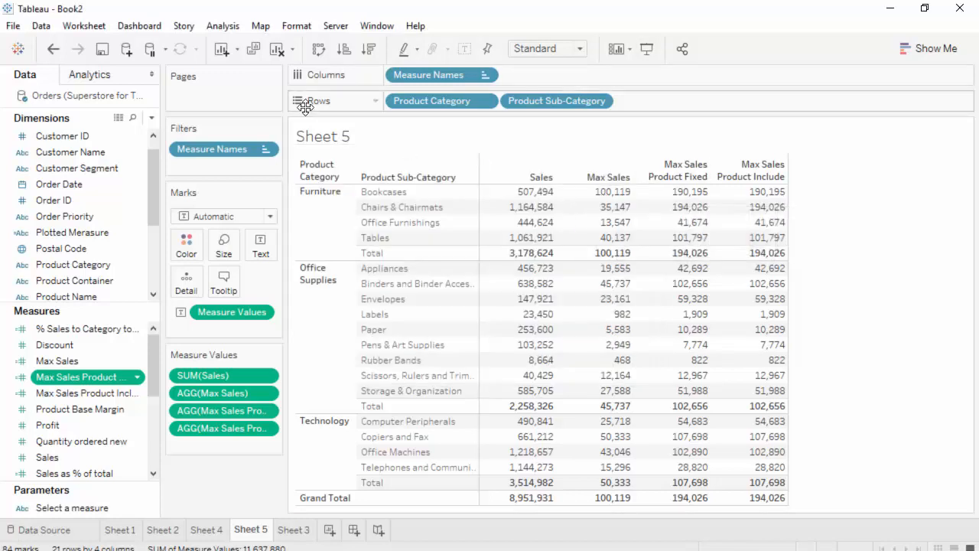
Filter the table by Order Priority, keeping only Critical and High
mouse_move(632, 218)
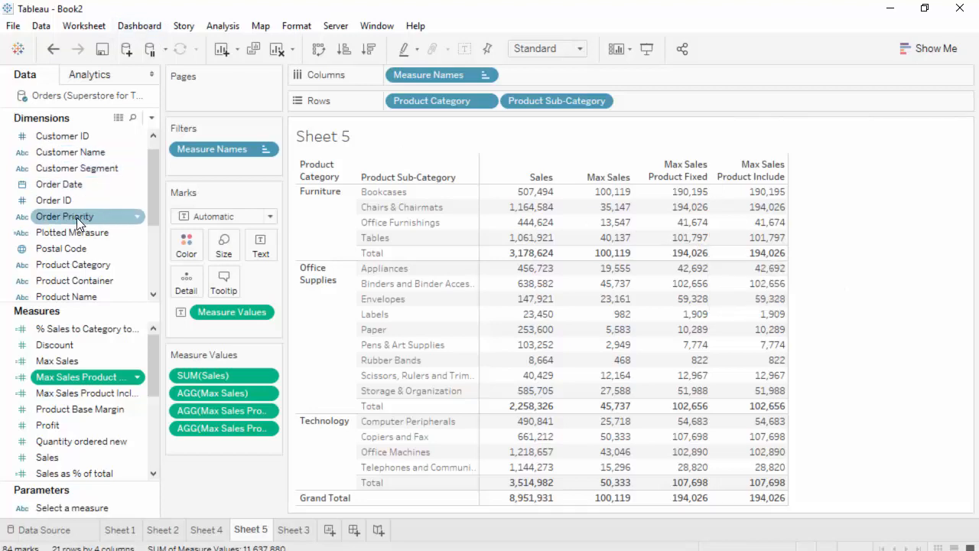
left_click_drag(76, 217, 228, 167)
left_click(345, 166)
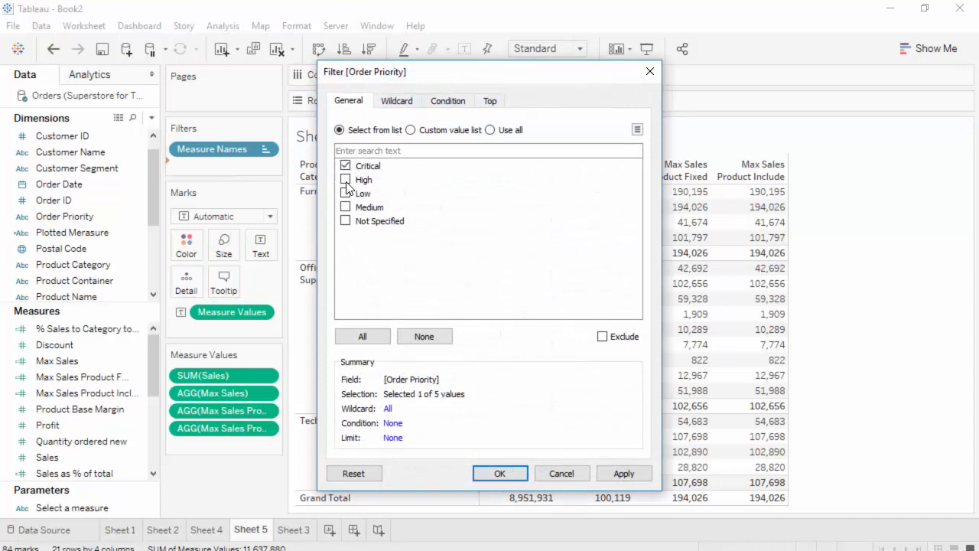
left_click(345, 180)
left_click(499, 473)
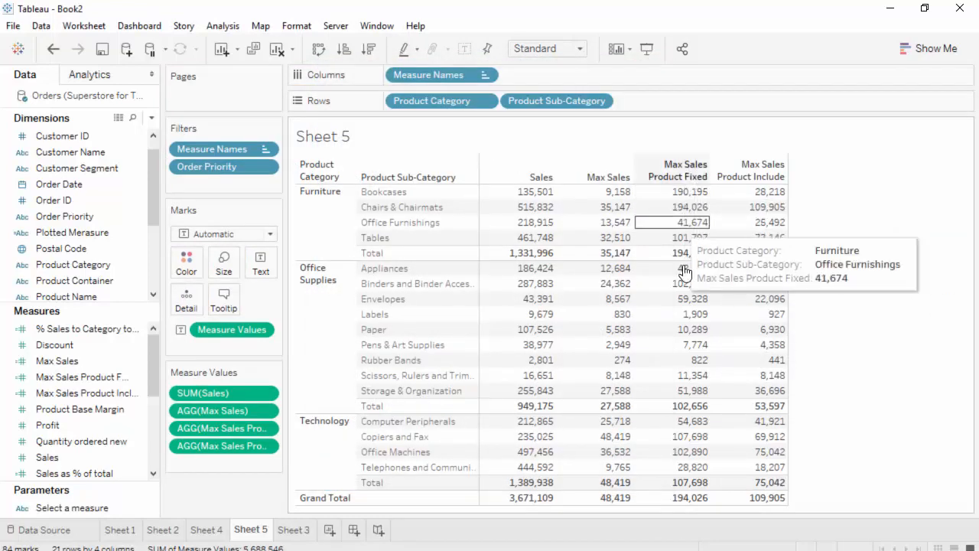